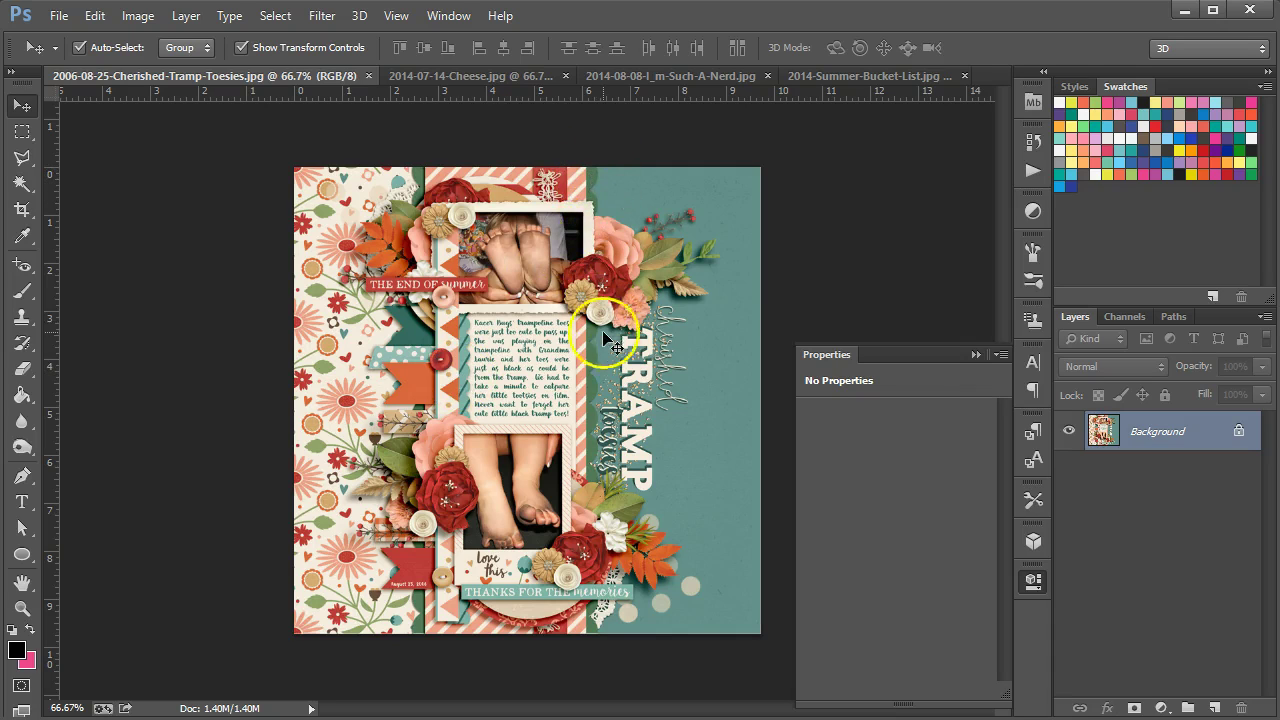
- Switch to the 2014-07-14-Cheese.jpg scrapbook layout document
left_click(450, 76)
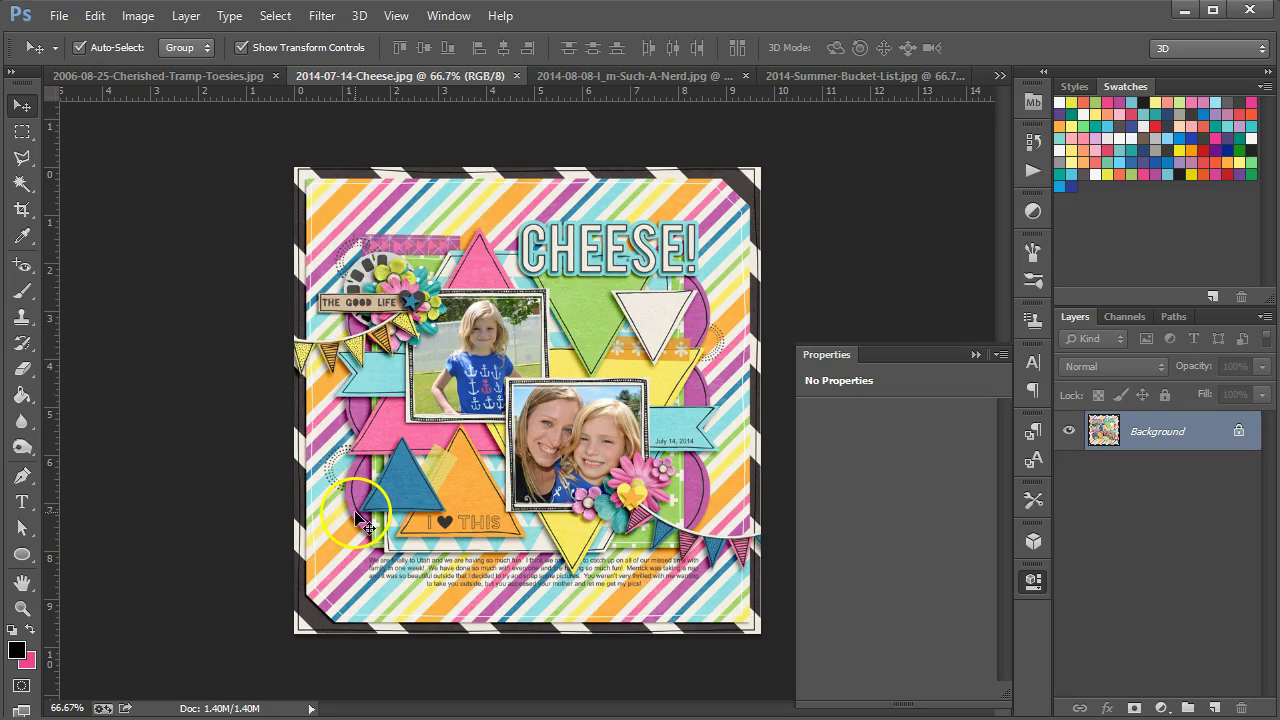
- View the I_m-Such-A-Nerd layout, then the 2014-Summer-Bucket-List.jpg layout with orange scalloped edges
left_click(572, 78)
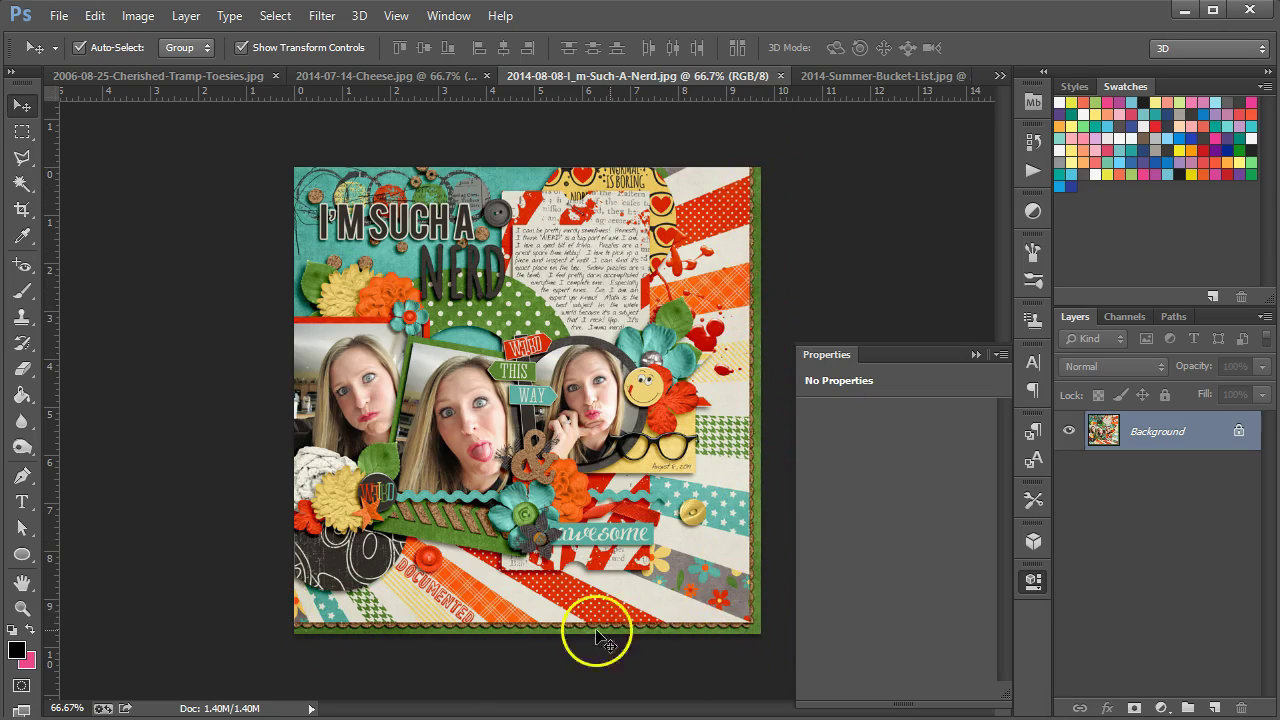
left_click(851, 76)
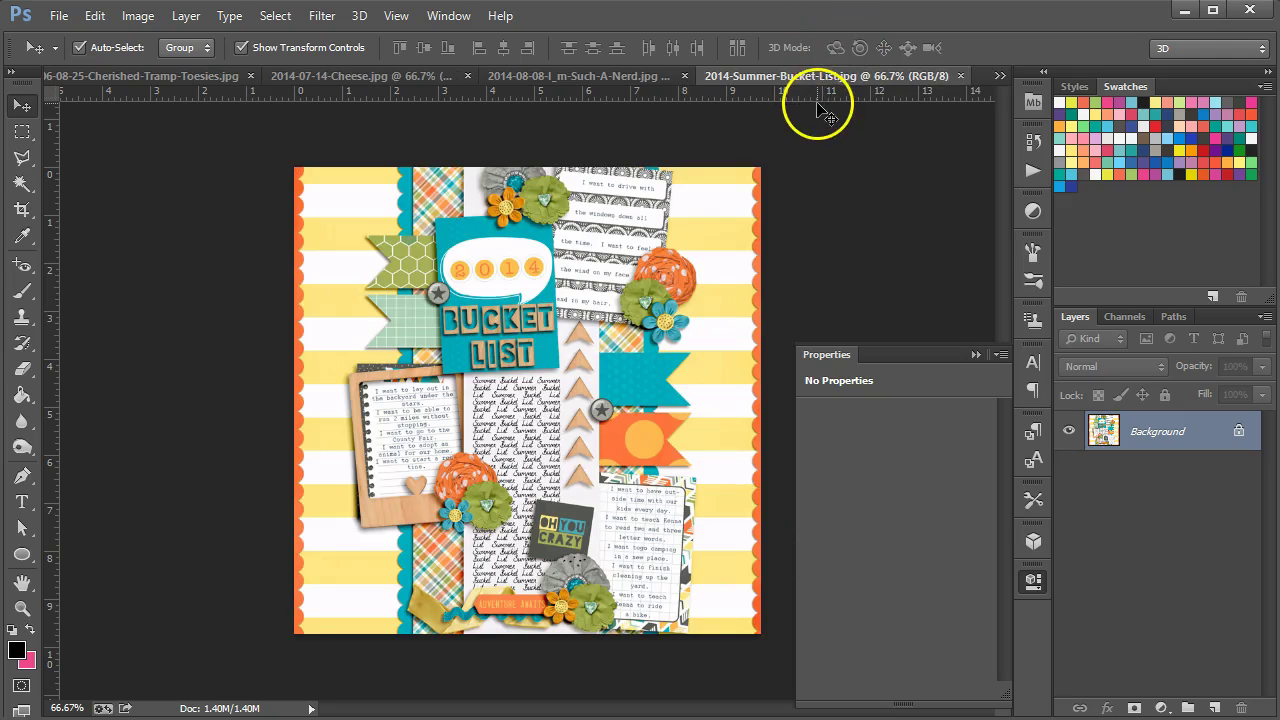
left_click(780, 440)
- Create a new blank white 12 × 12 in, 300 ppi document and zoom in
left_click(203, 146)
left_click(59, 15)
left_click(62, 35)
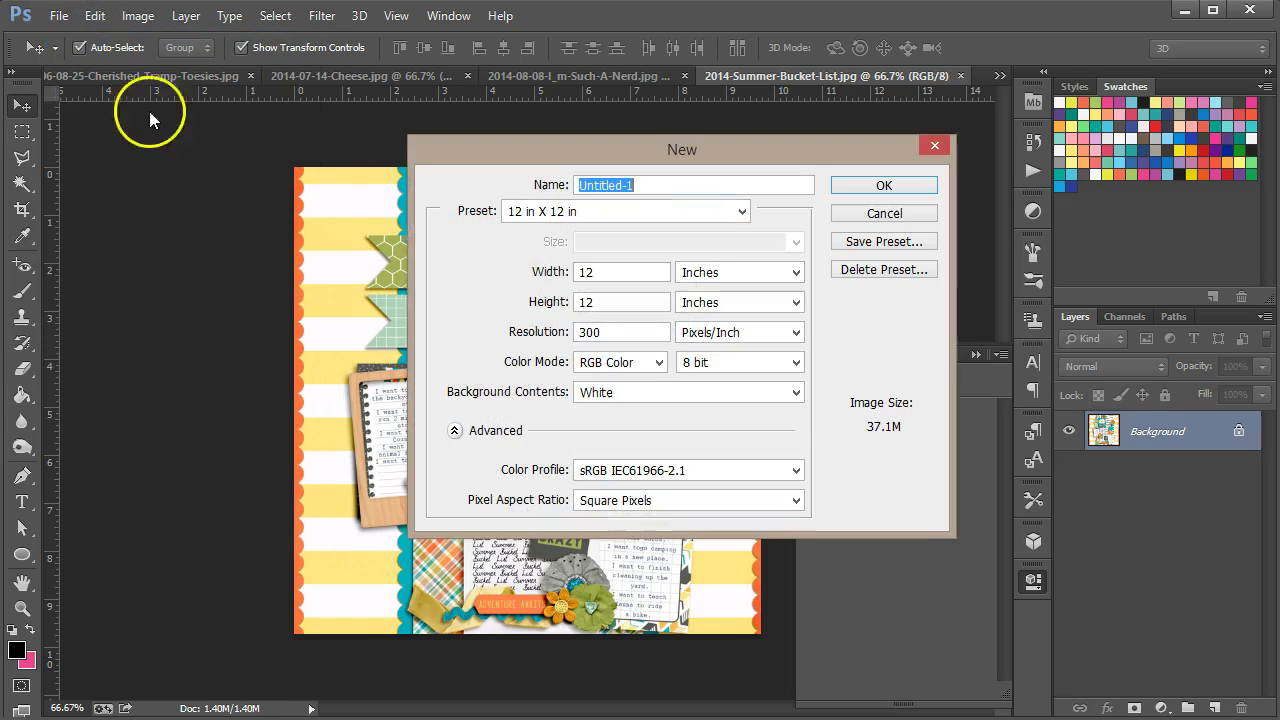
left_click(886, 186)
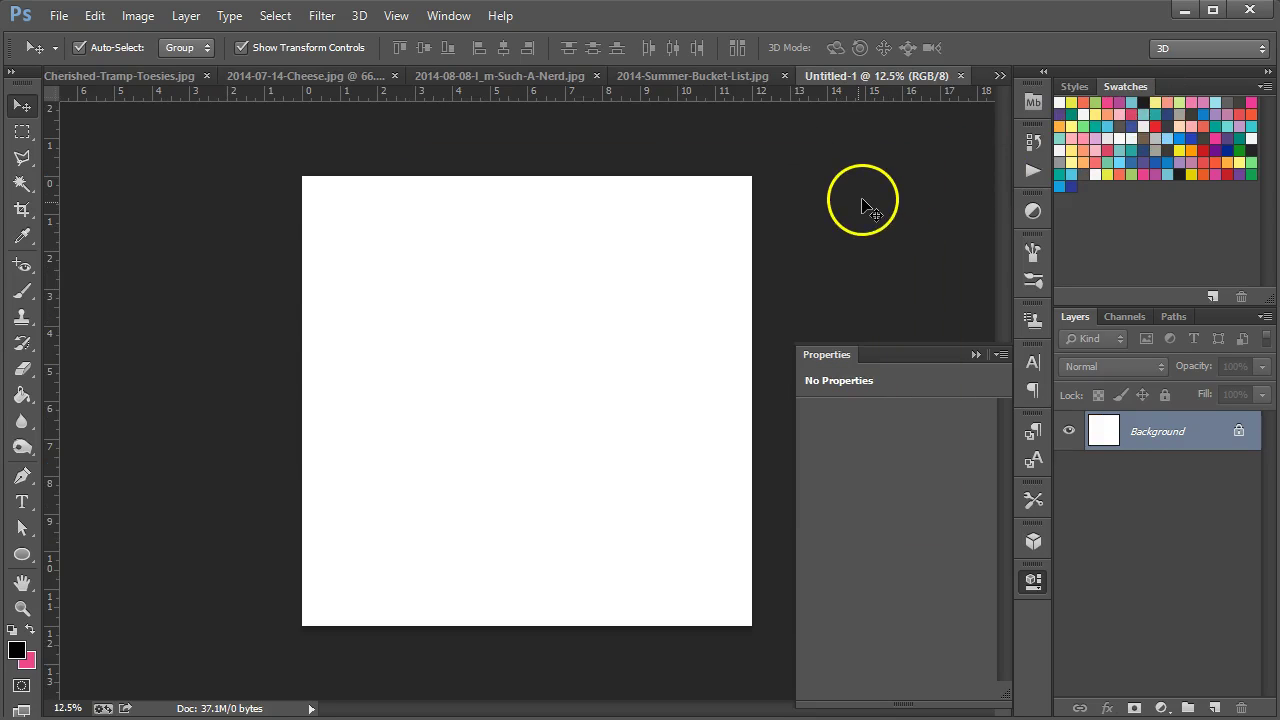
key("ctrl+plus")
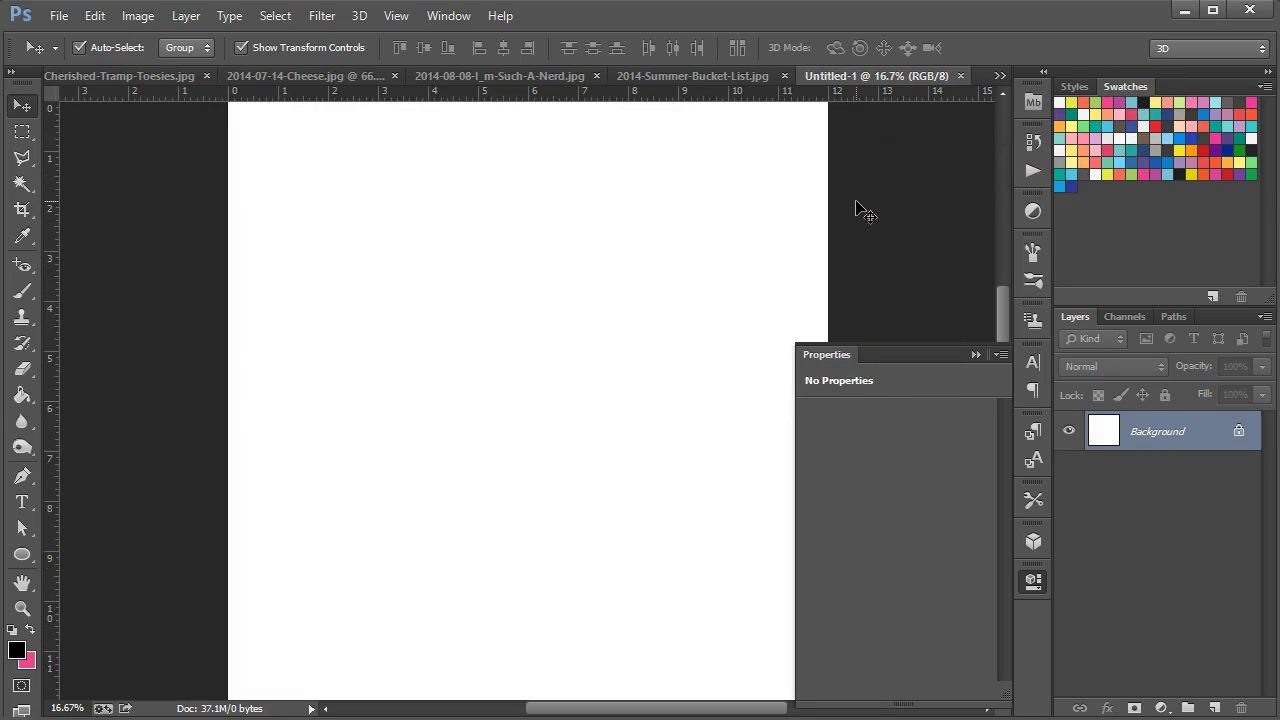
left_click(978, 355)
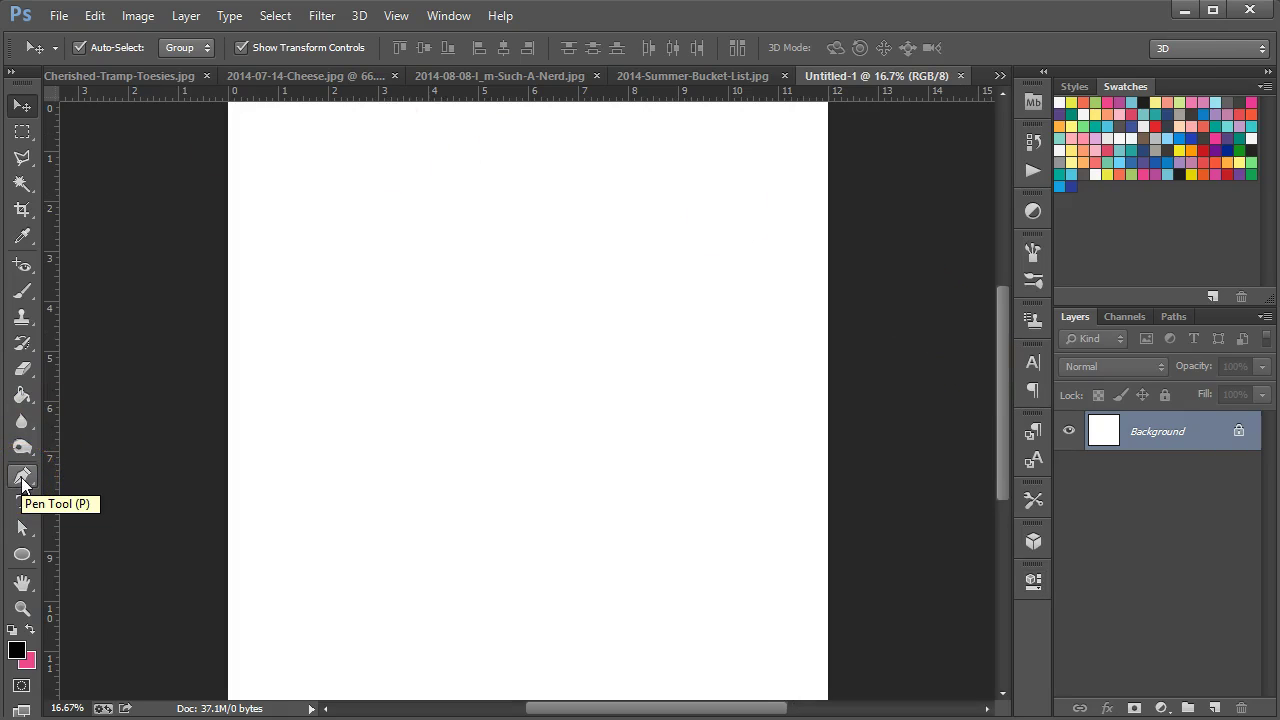
- With the Pen tool in Path mode, draw a straight horizontal path across the canvas
left_click(22, 479)
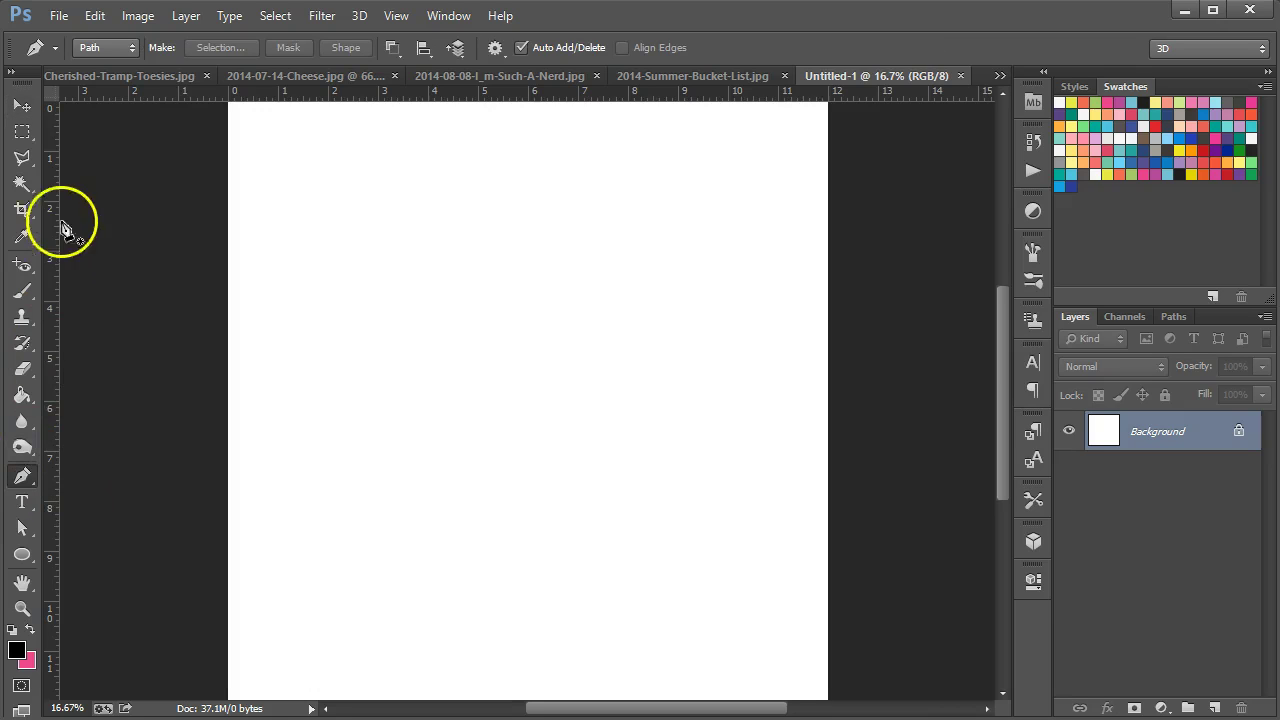
left_click(134, 47)
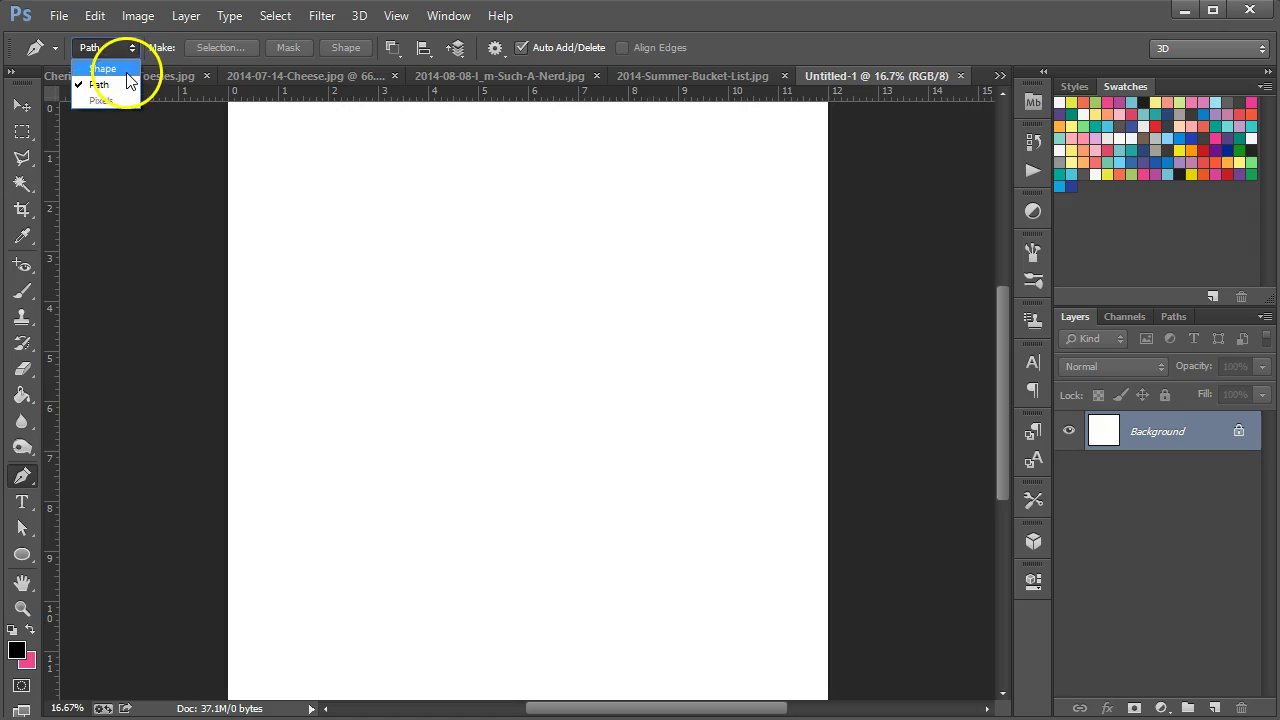
left_click(126, 86)
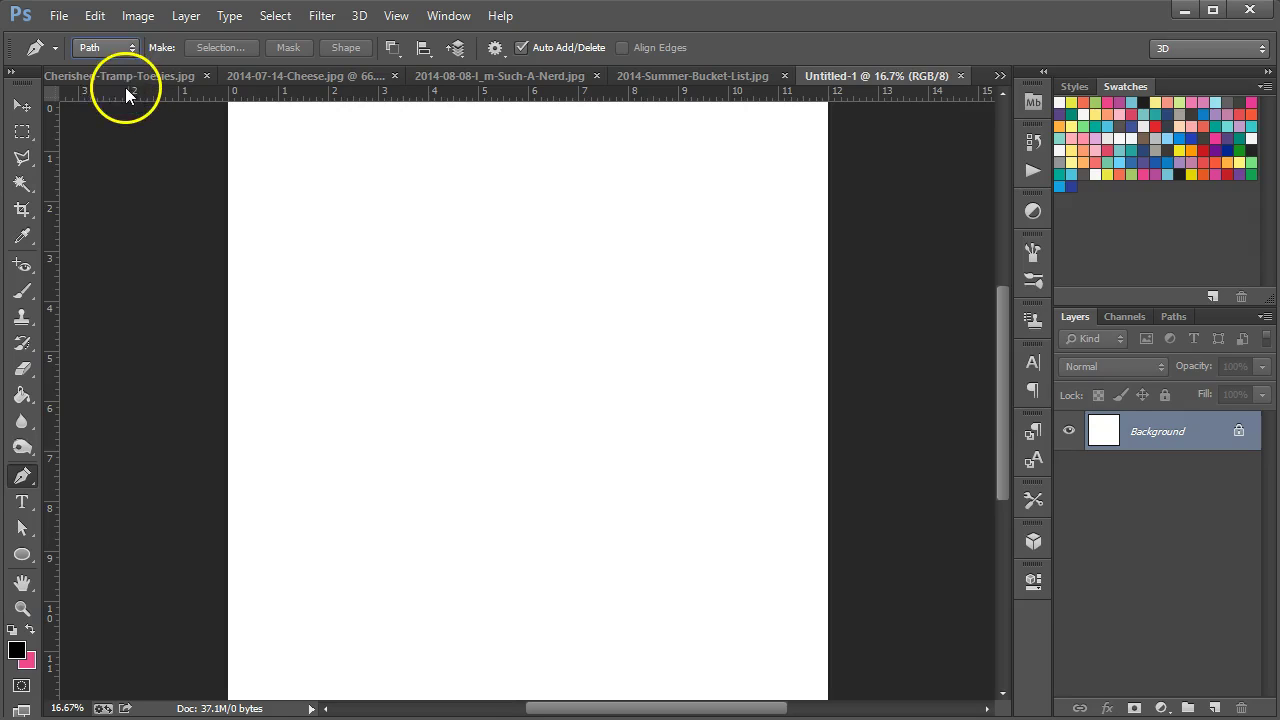
left_click(239, 294)
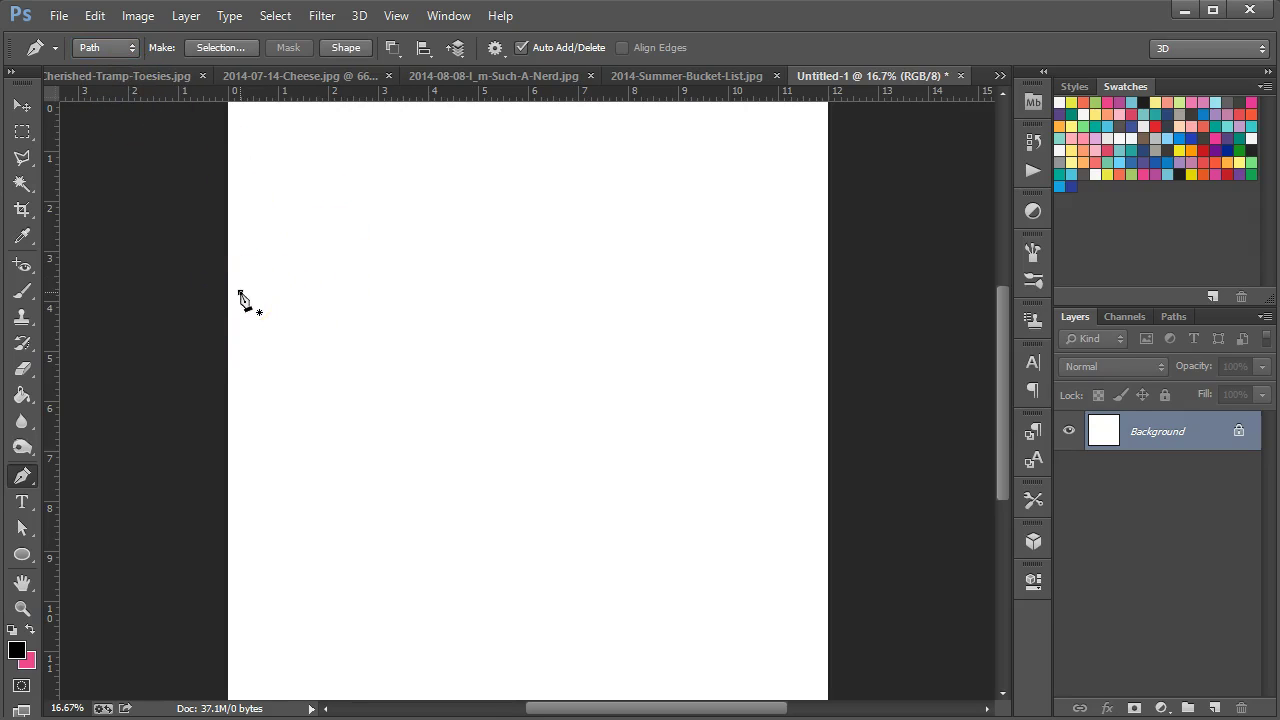
left_click(812, 296)
left_click(804, 212, "shift")
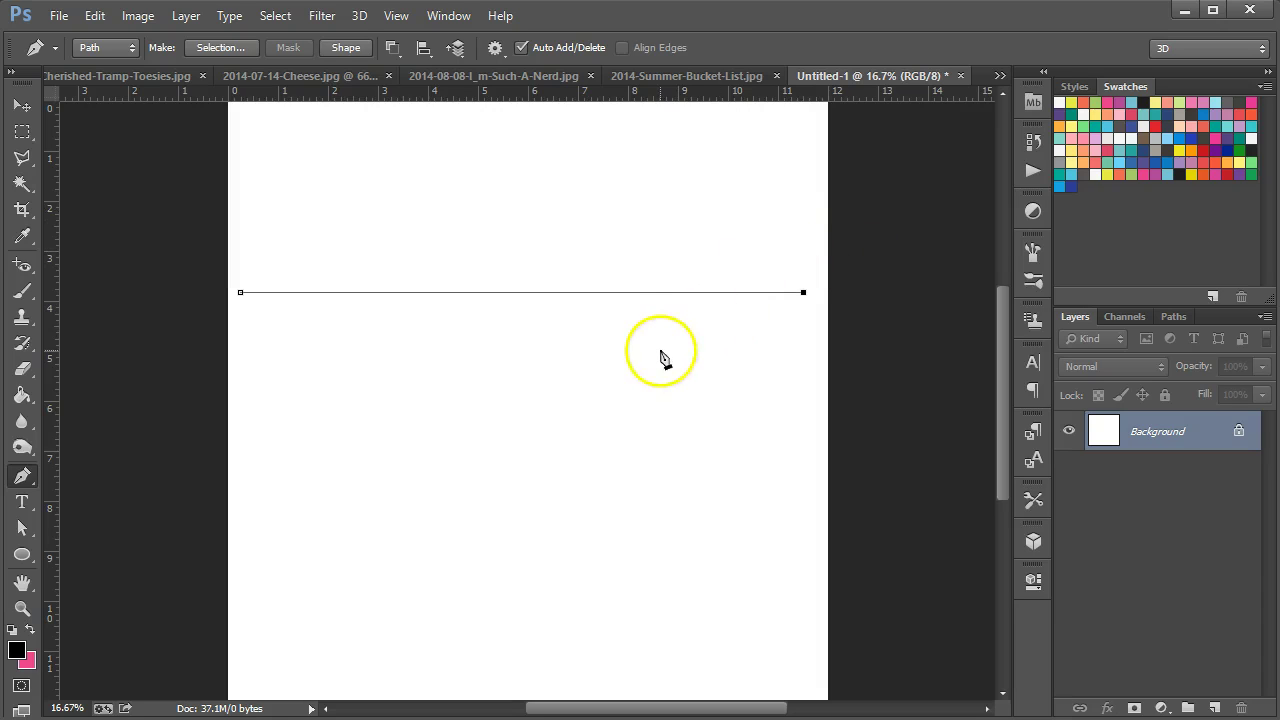
- Select the Brush tool with a 30 px hard round tip, 100% hardness, 25% spacing
left_click(23, 294)
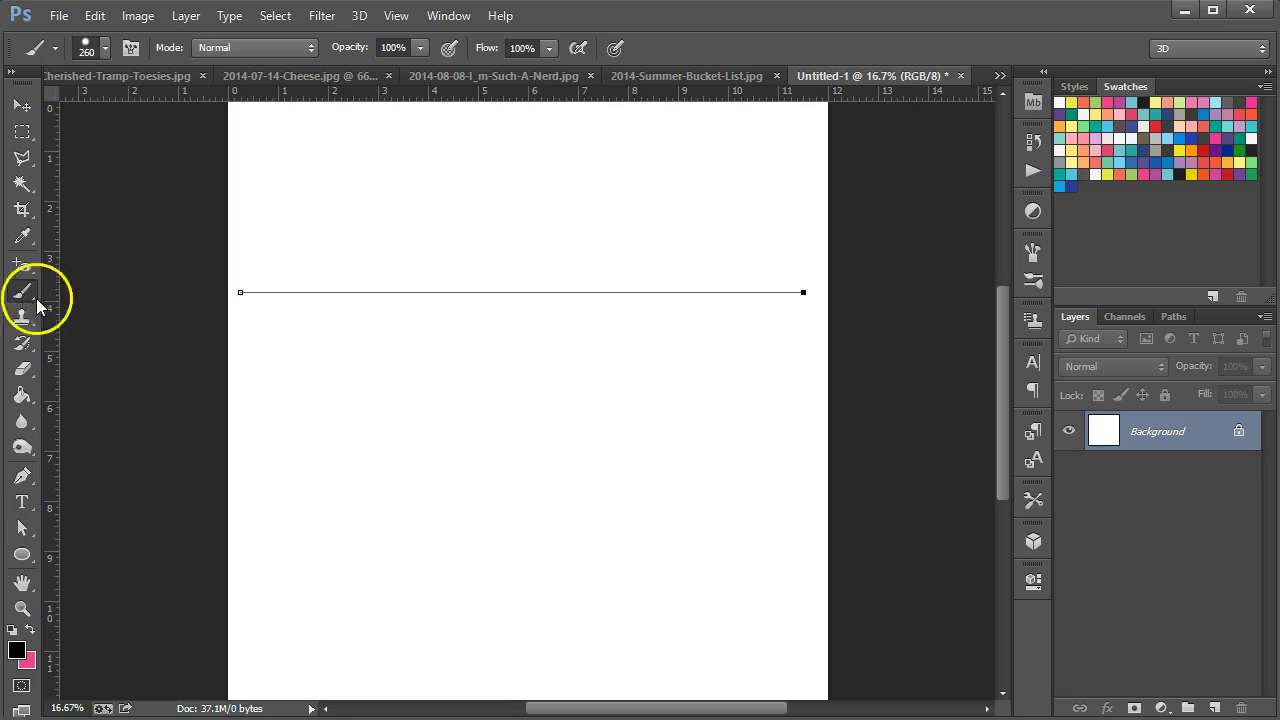
left_click(1032, 256)
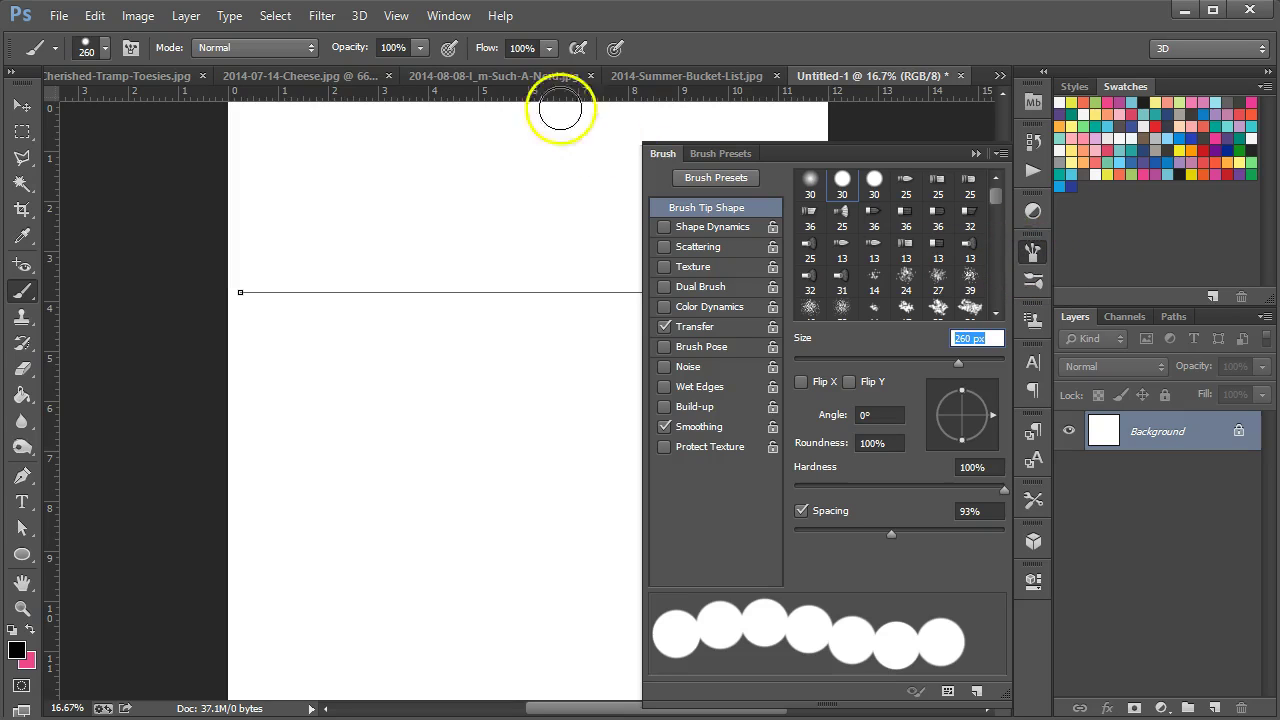
left_click(446, 15)
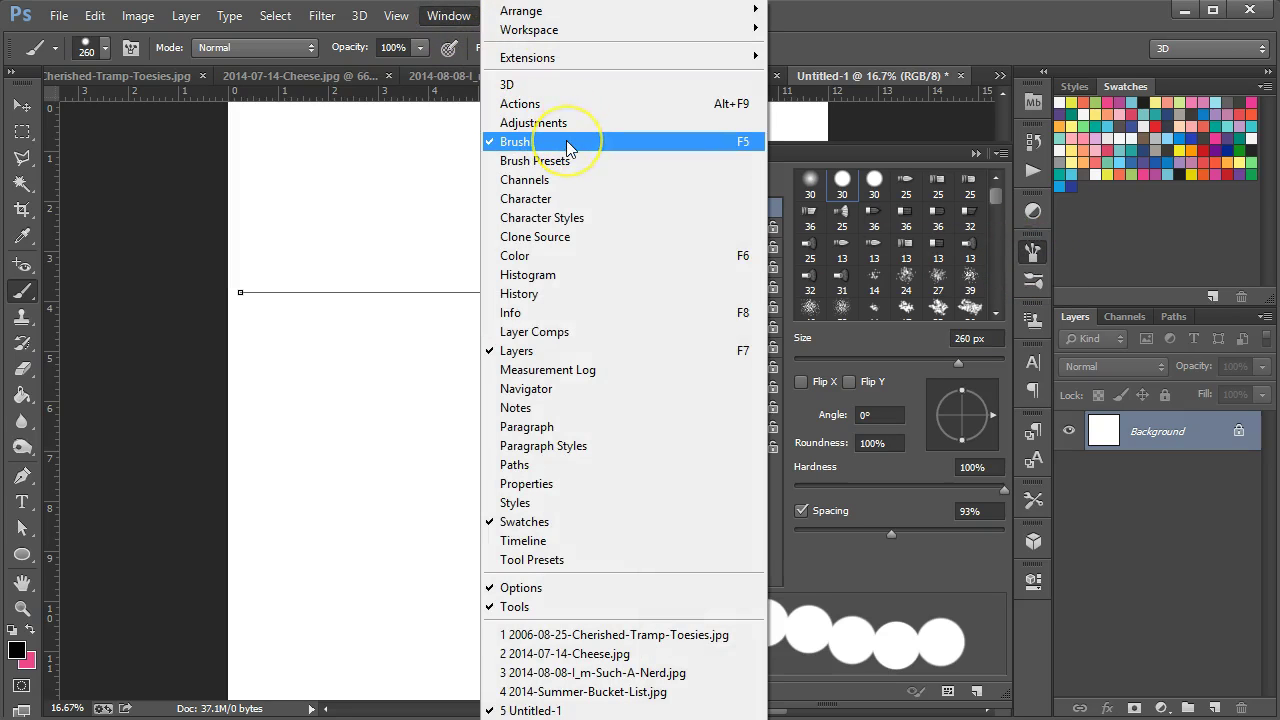
left_click(893, 127)
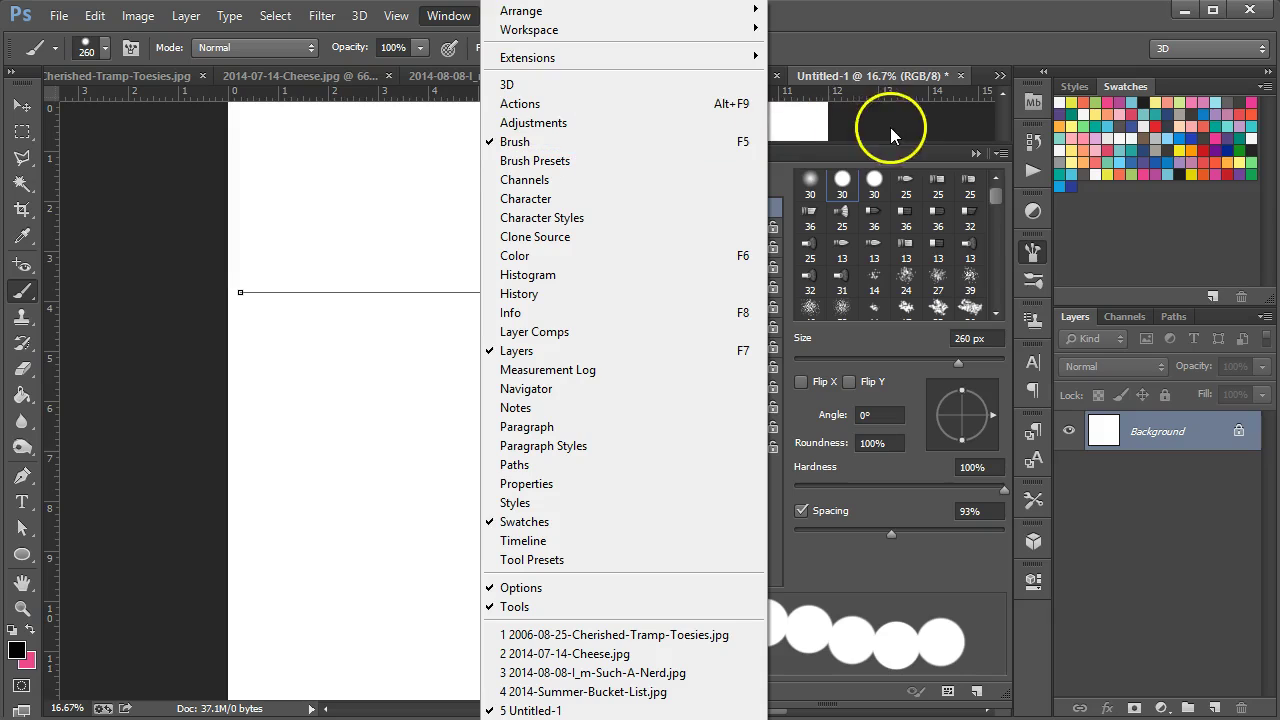
left_click(842, 183)
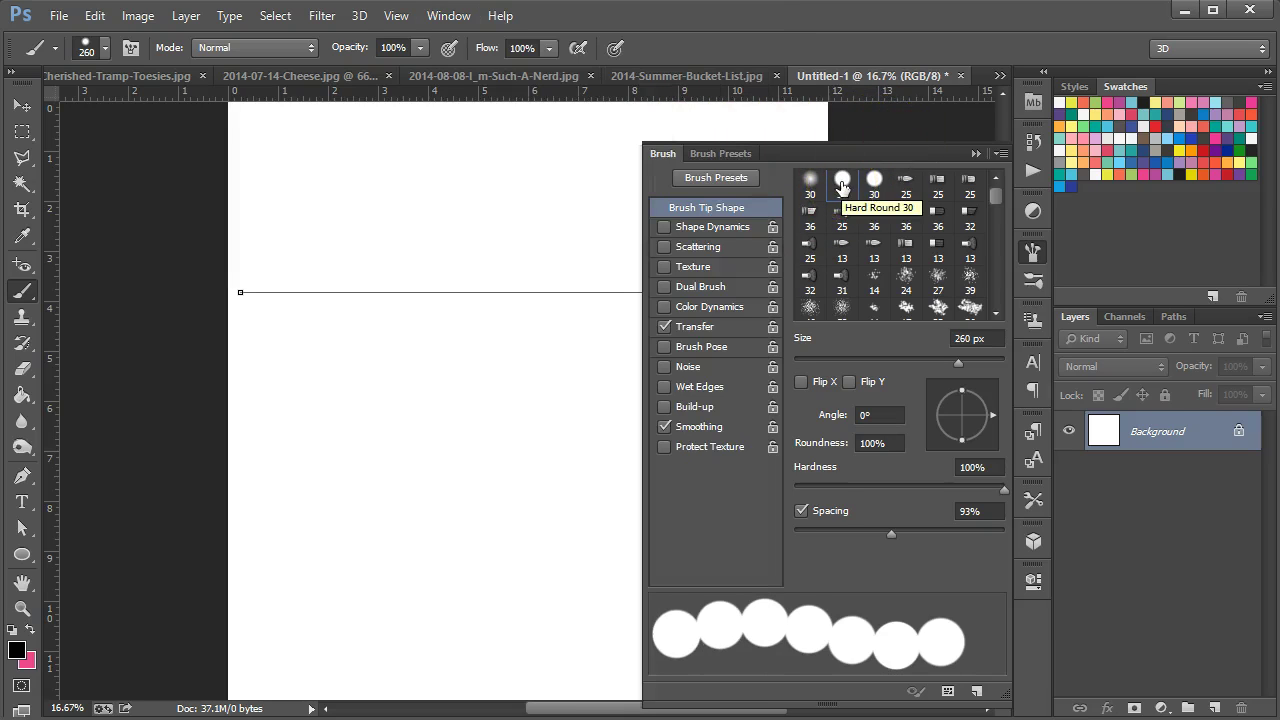
left_click(842, 183)
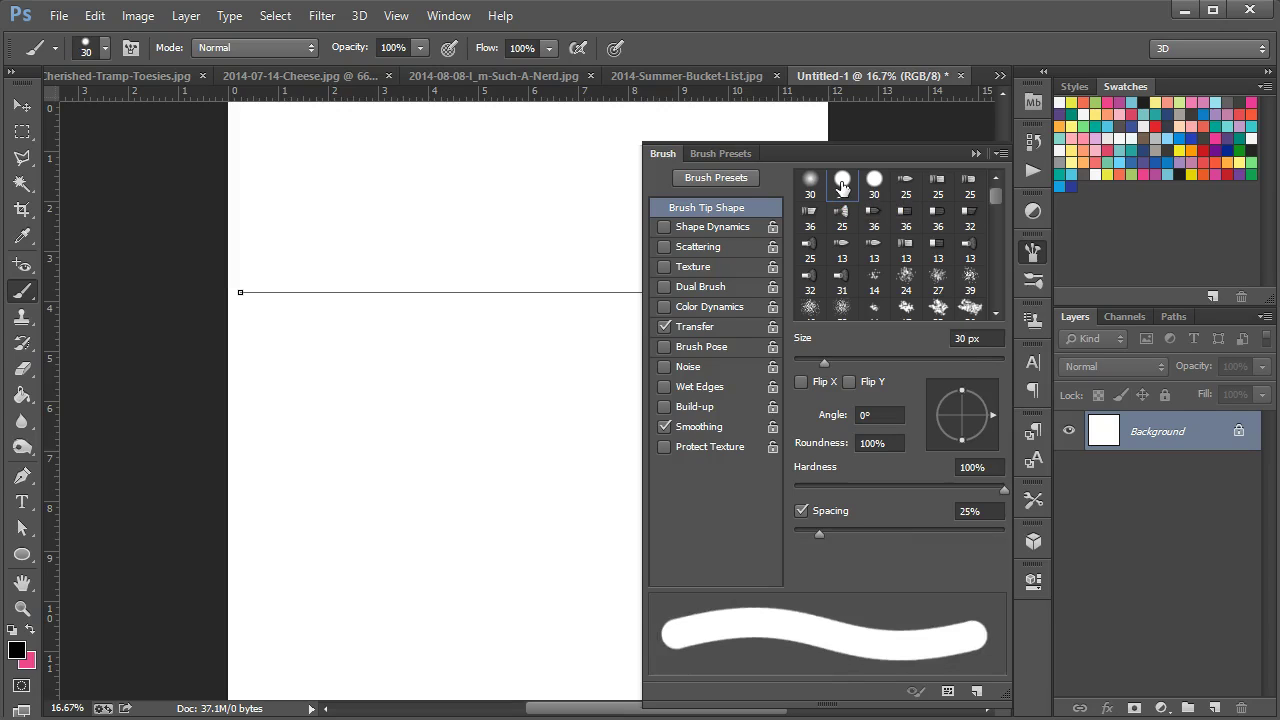
mouse_move(842, 183)
left_mouse_down()
mouse_move(900, 230)
mouse_move(870, 233)
left_mouse_up()
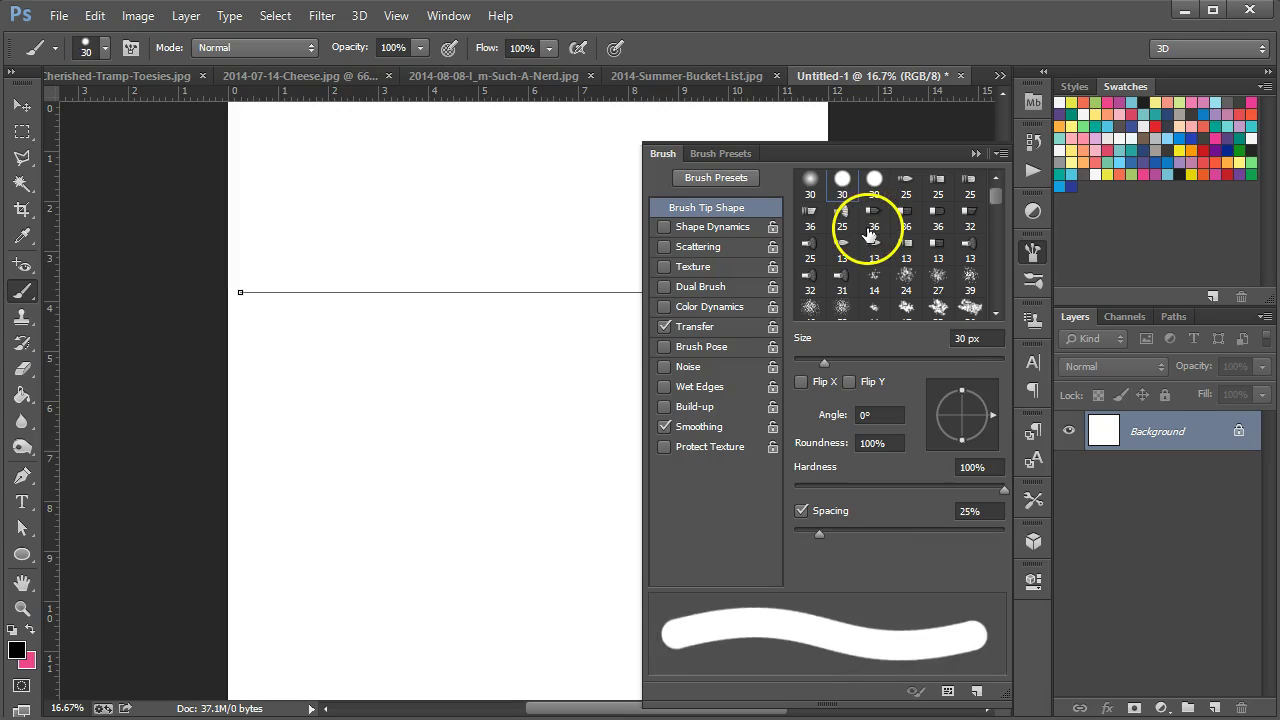
left_click(870, 262)
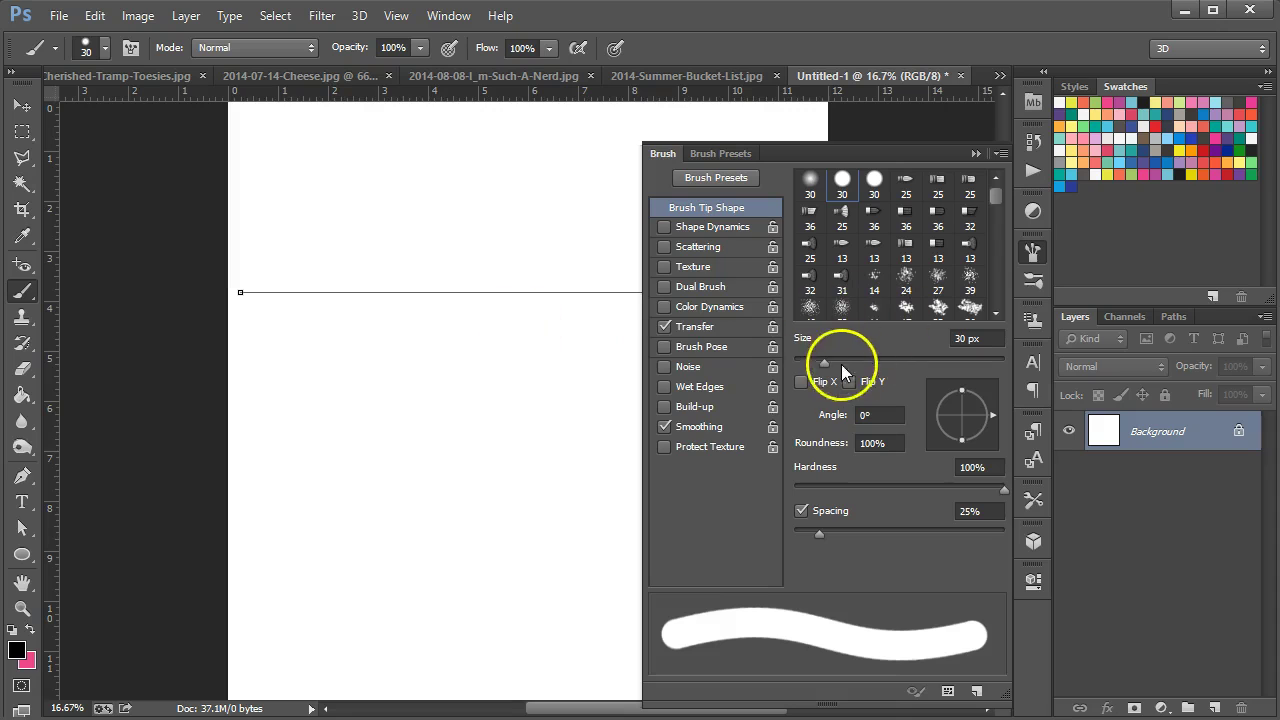
- Set the brush size to 214 px and spacing to 93%, then close the brush settings
left_click_drag(823, 363, 846, 362)
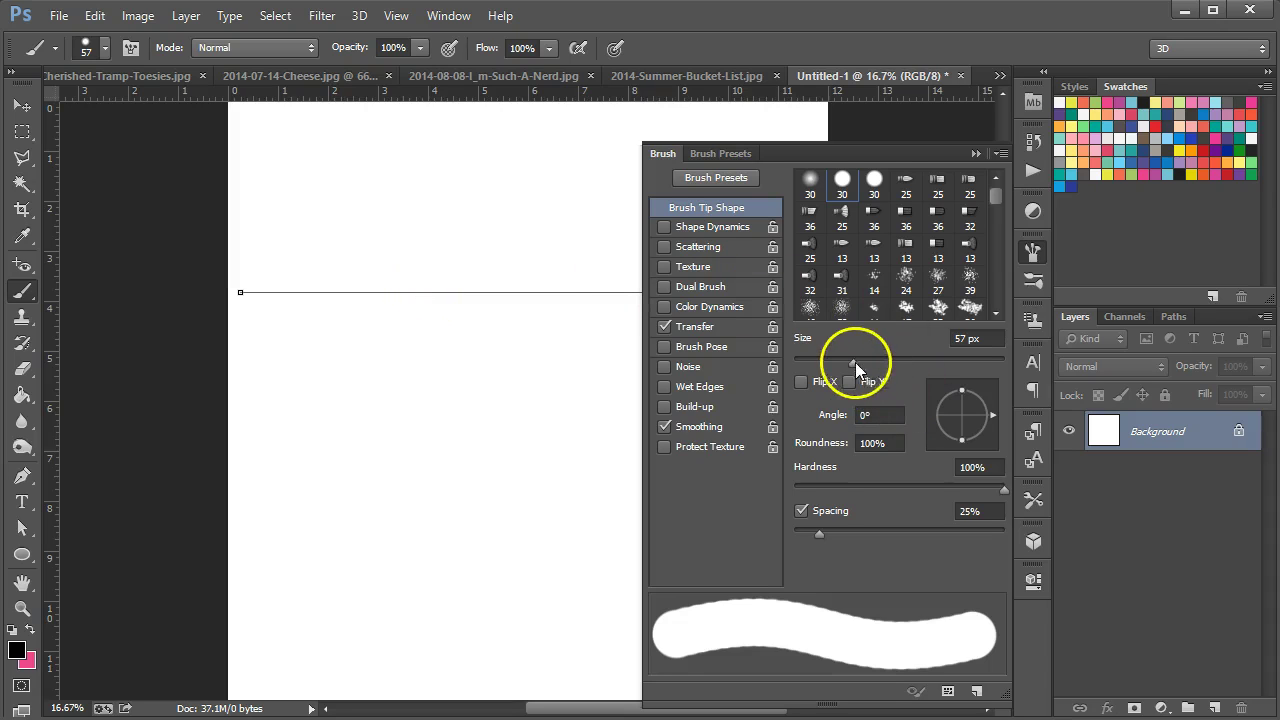
left_click_drag(856, 366, 953, 368)
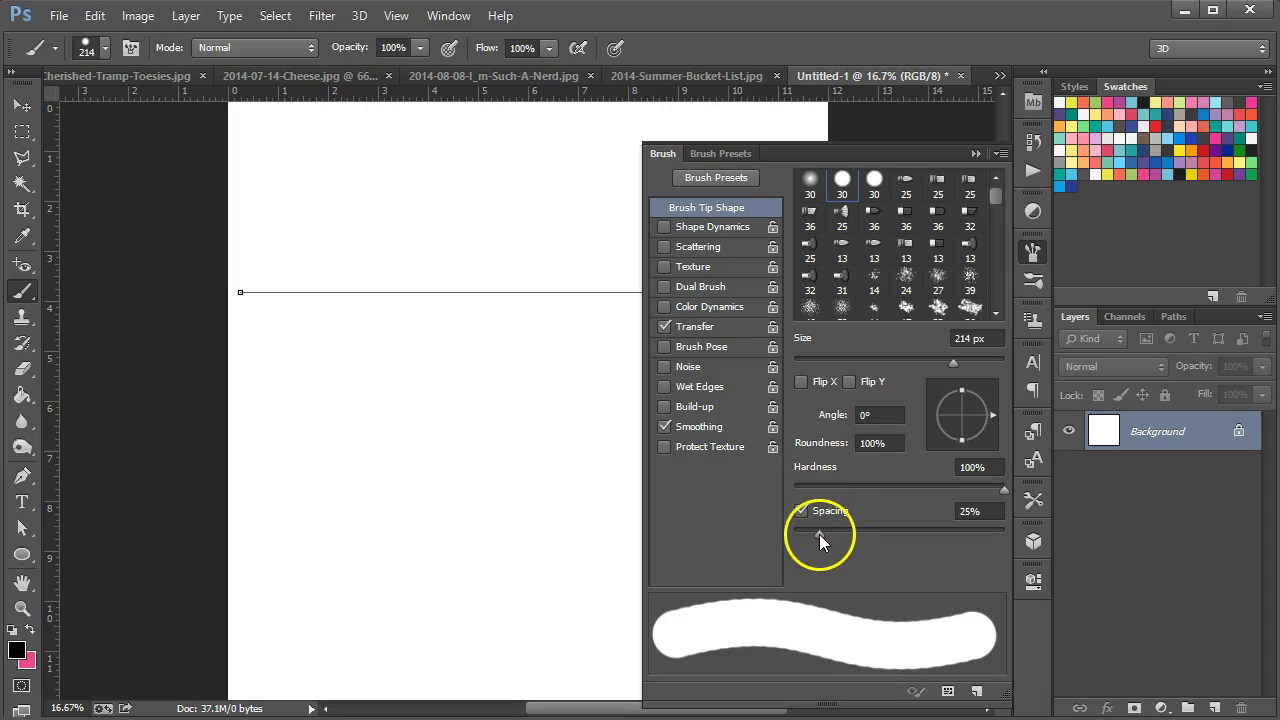
mouse_move(819, 534)
left_mouse_down()
mouse_move(918, 541)
mouse_move(891, 547)
left_mouse_up()
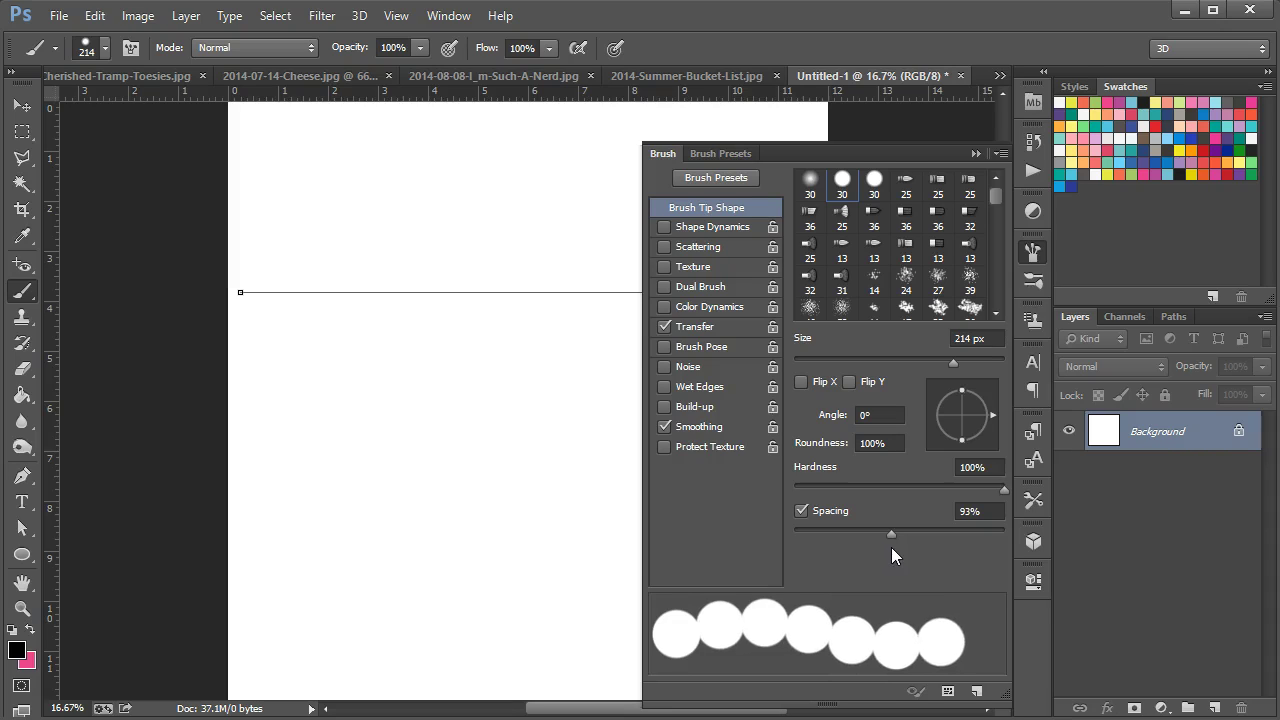
left_click(976, 154)
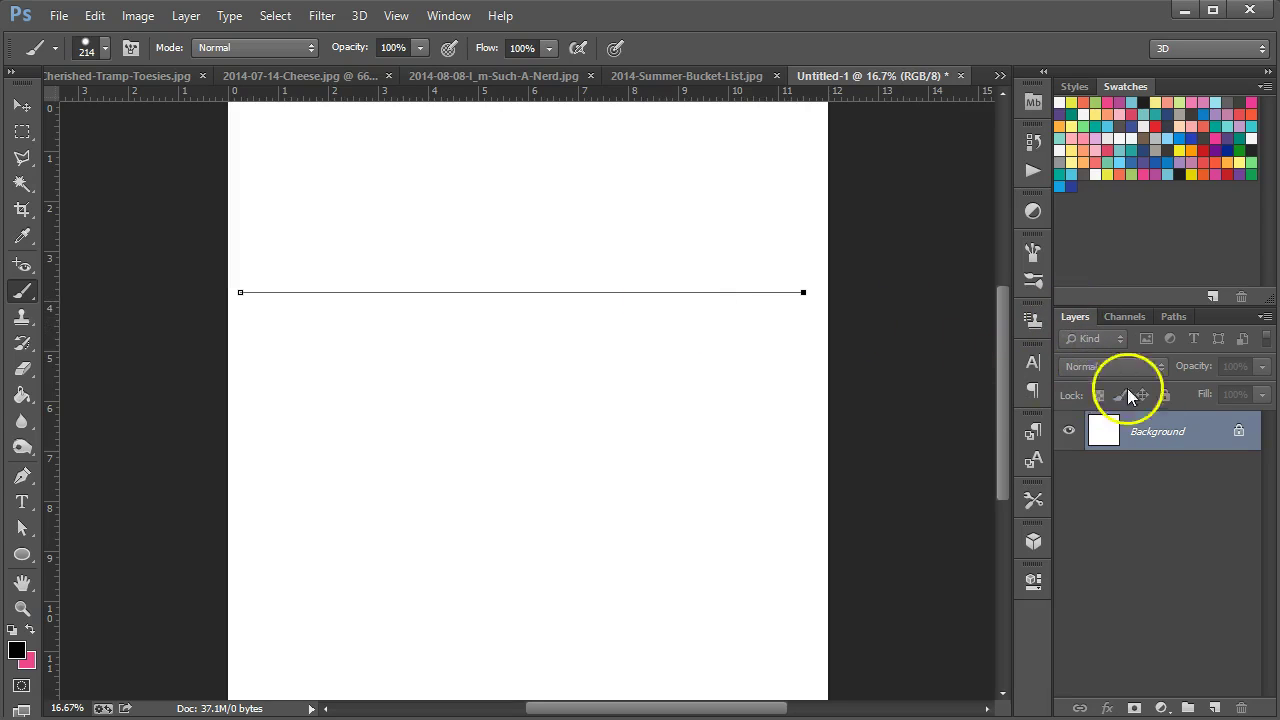
- Add an empty Layer 1 above the Background layer
left_click(1215, 707)
left_click(1176, 449)
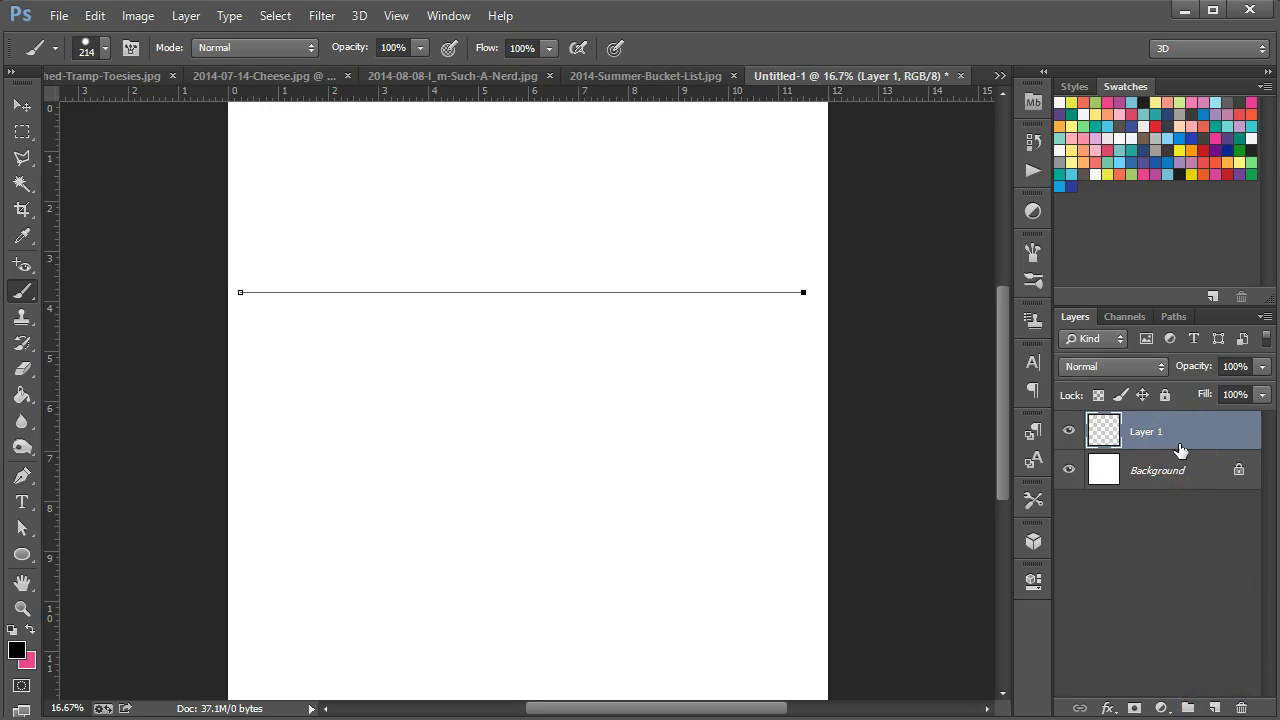
left_click(1153, 441)
left_click(1132, 425)
left_click(1174, 418)
- Select the Work Path in the Paths panel
left_click(1172, 320)
left_click(1175, 325)
left_click(1080, 360)
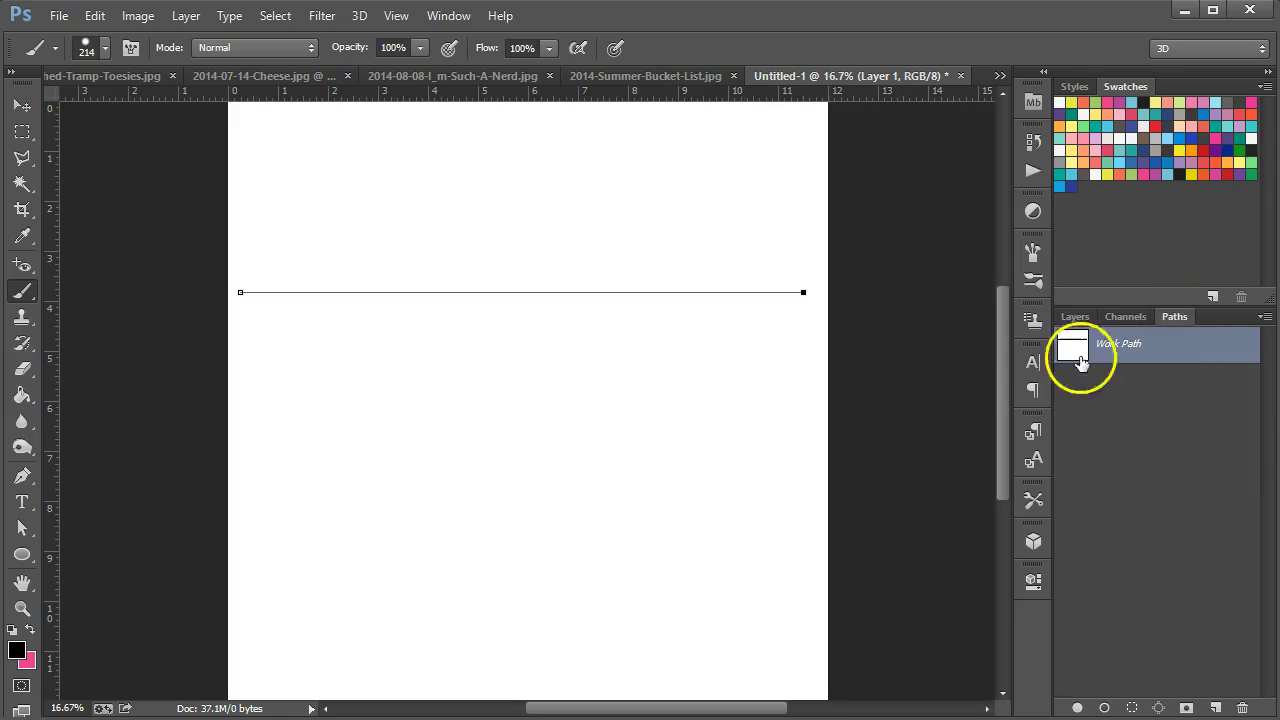
- Stroke the path into a row of touching black circles and drag the row lower
left_click(1105, 708)
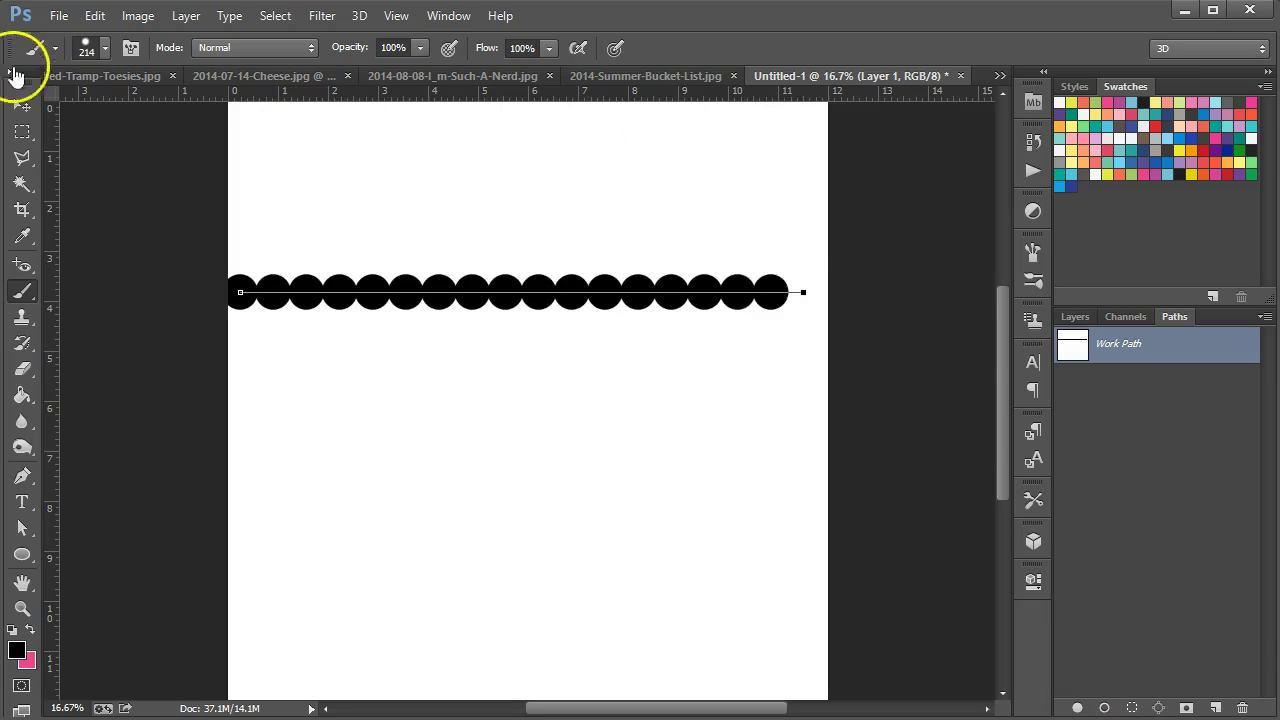
left_click(22, 105)
left_click_drag(395, 290, 428, 389)
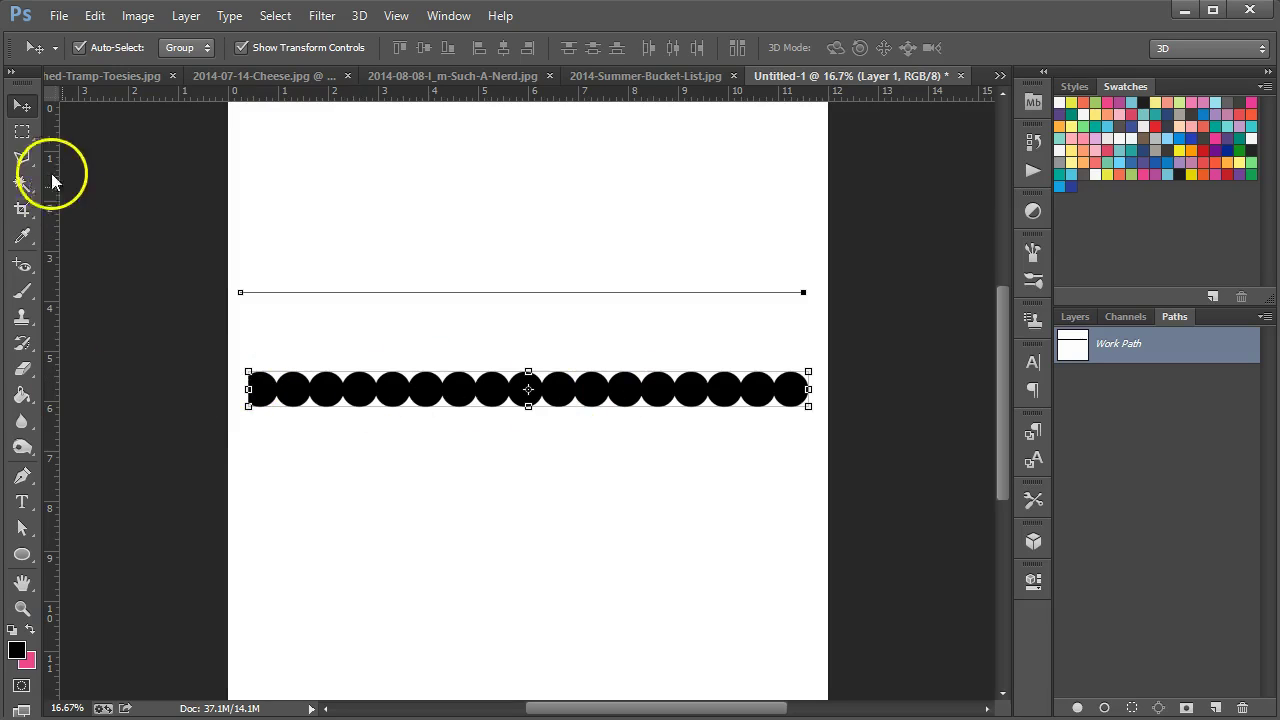
- Select and delete the bottom half of the circle row, then deselect
left_click(26, 138)
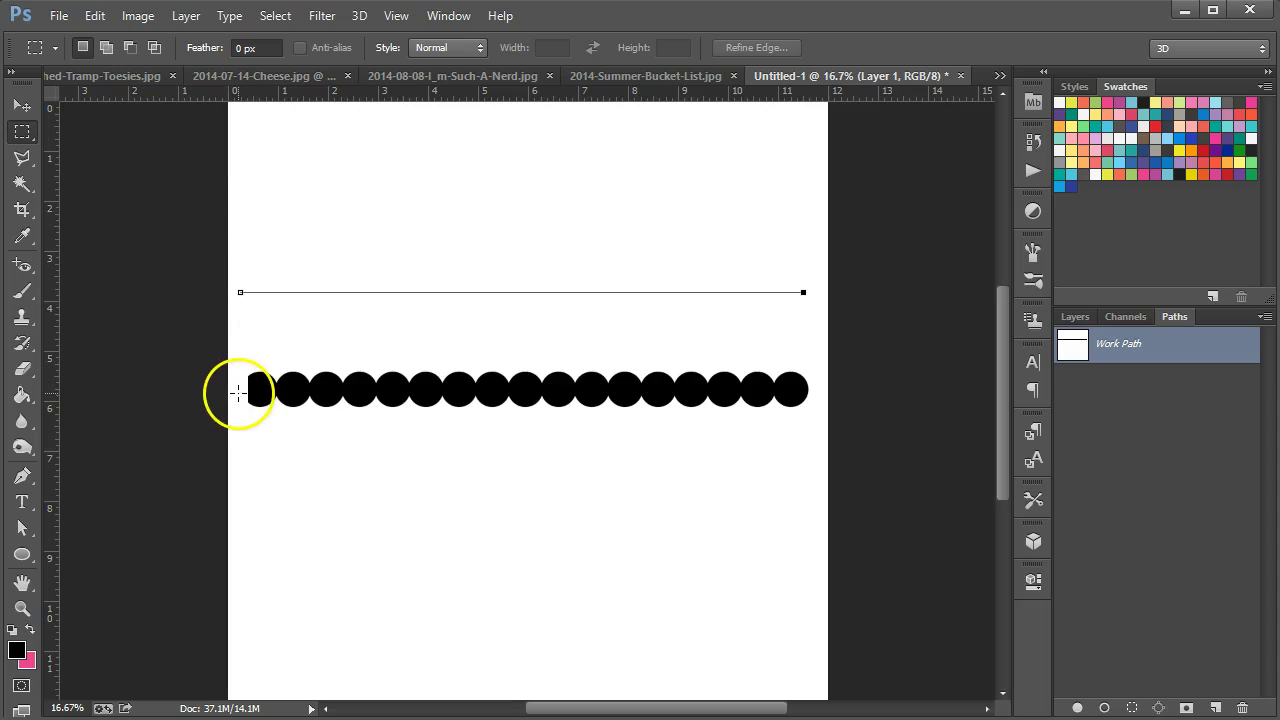
left_click_drag(240, 388, 369, 413)
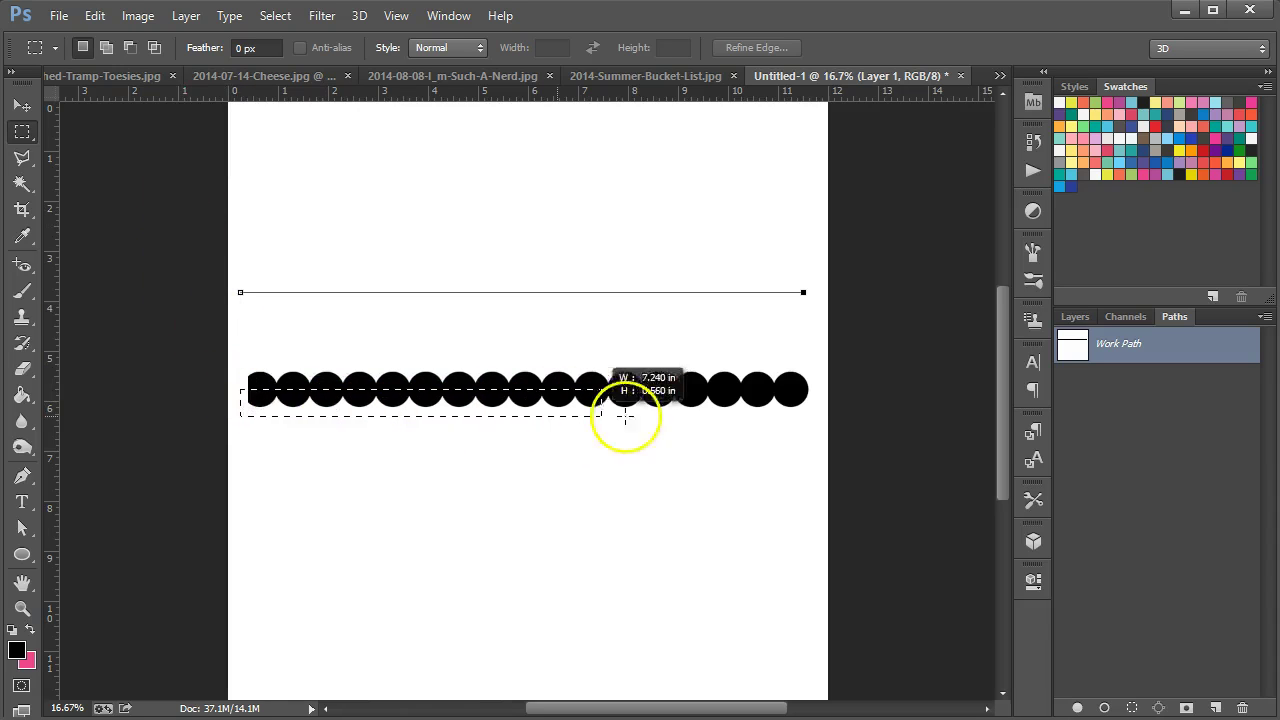
left_click_drag(642, 416, 815, 413)
left_click(1074, 317)
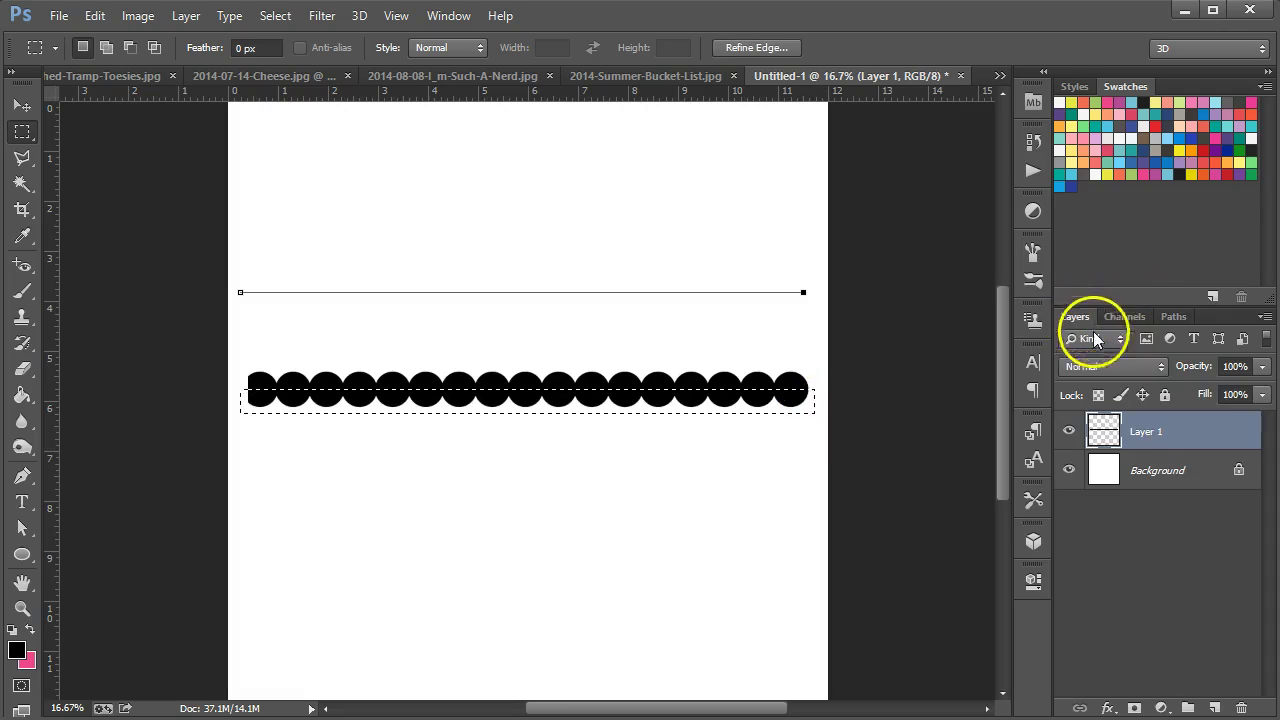
left_click(1143, 425)
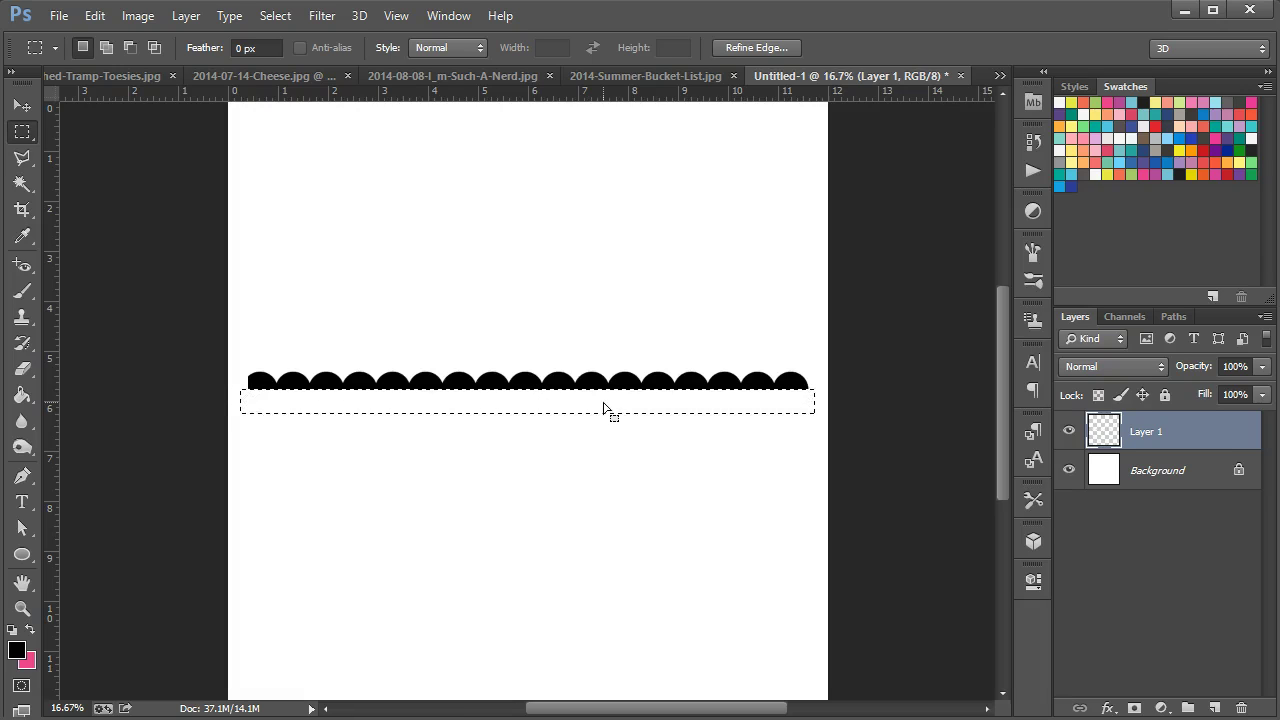
left_click(403, 242)
- Move the scalloped strip up near the top of the page
left_click(22, 105)
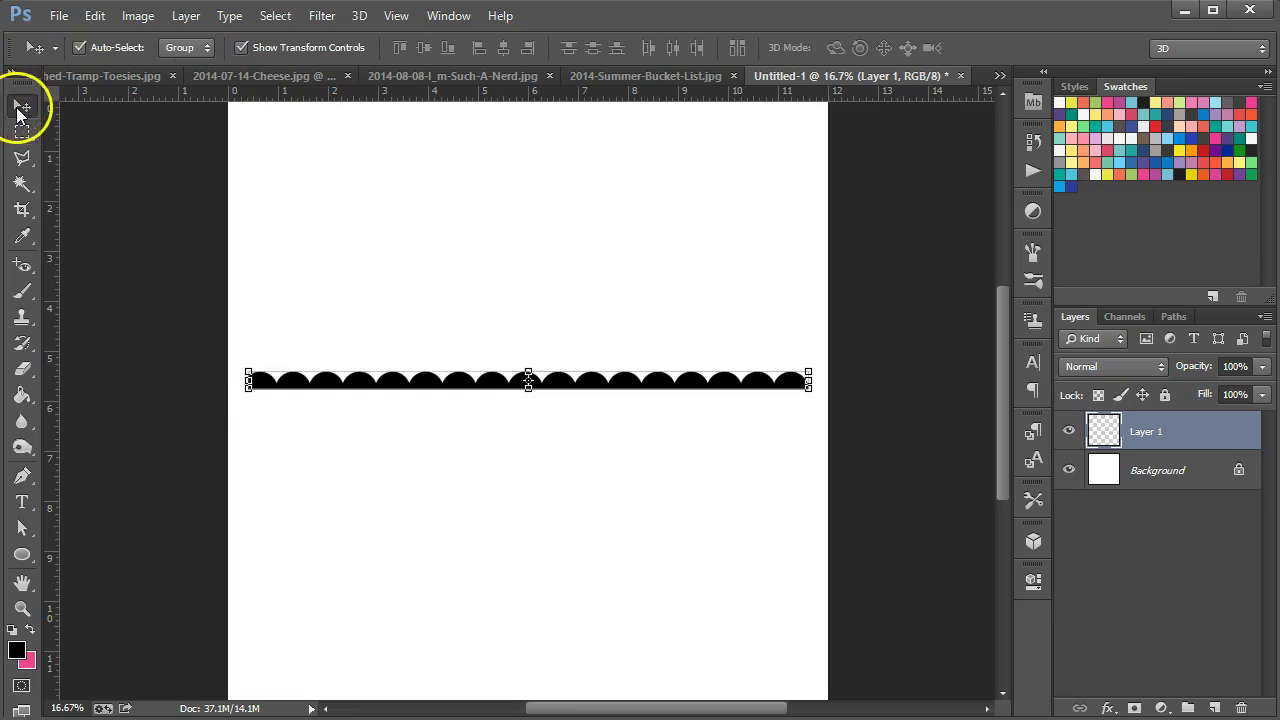
left_click(469, 388)
left_click_drag(460, 380, 459, 175)
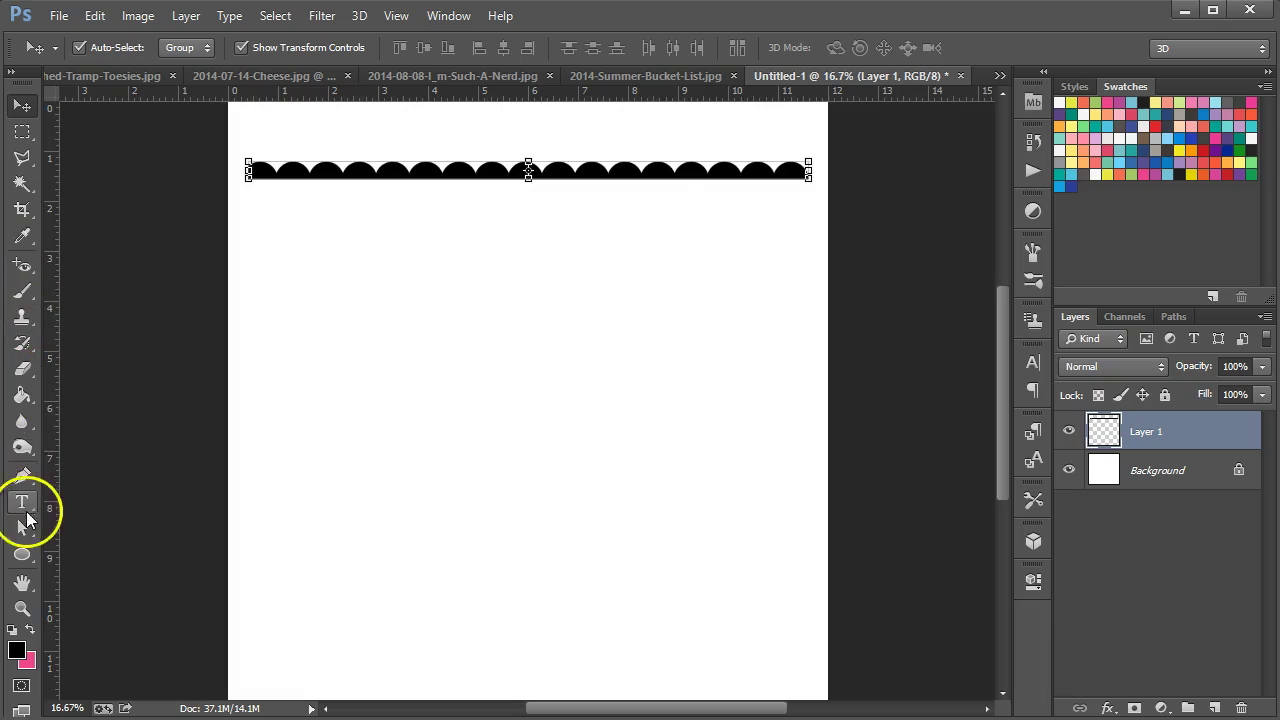
- Draw a straight pen path from the left page edge to the right edge
left_click(22, 480)
left_click(22, 477)
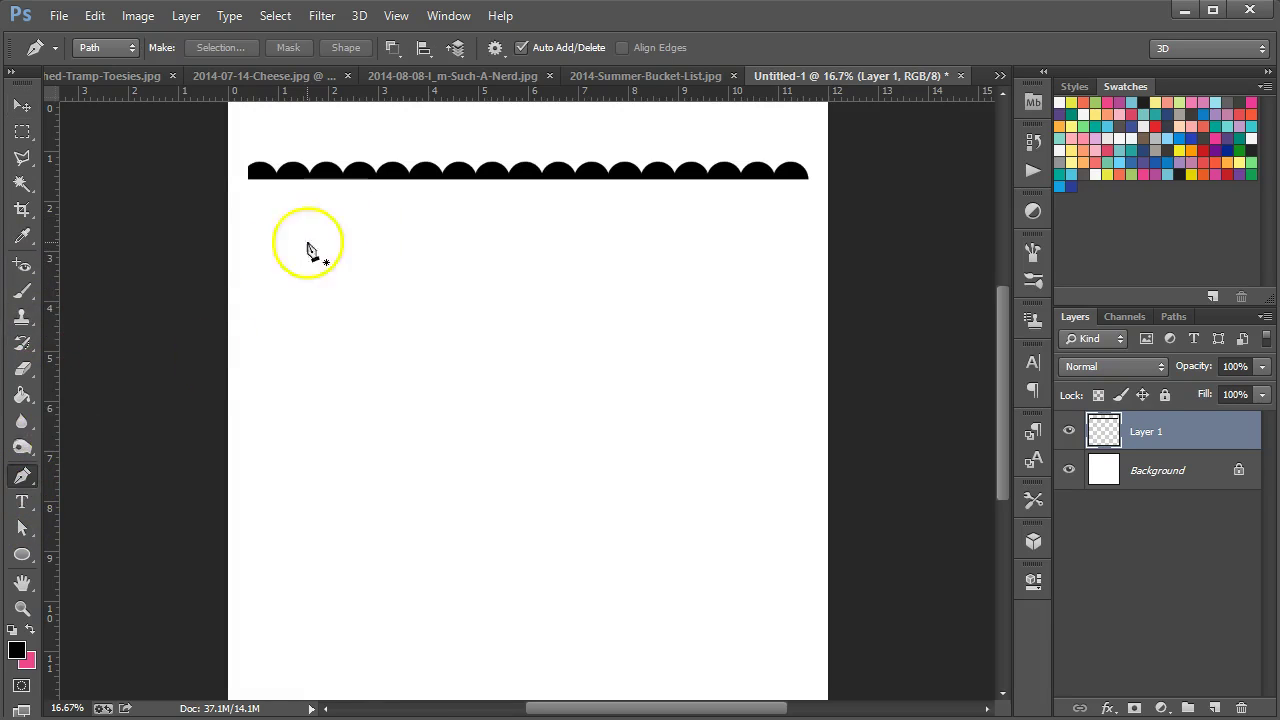
left_click(228, 269)
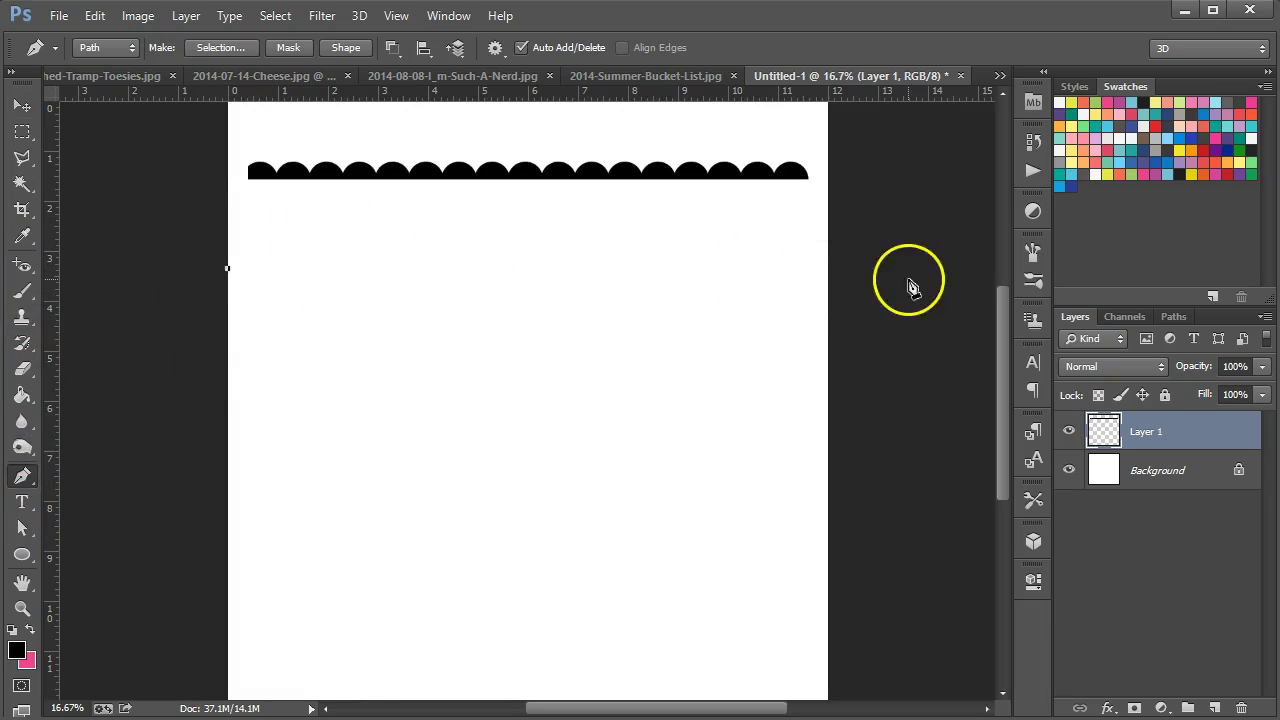
left_click(838, 288, "shift")
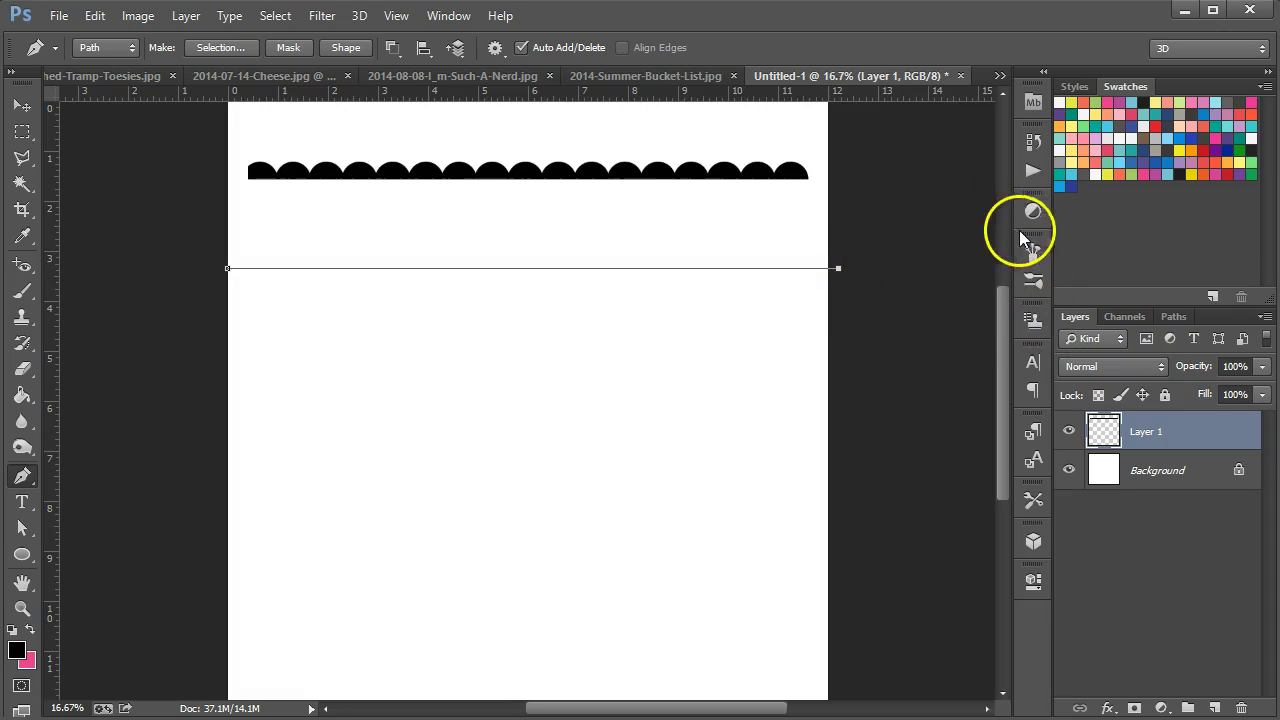
- Set up the Brush tool with a 1143 px round tip at 93% spacing
left_click(1032, 252)
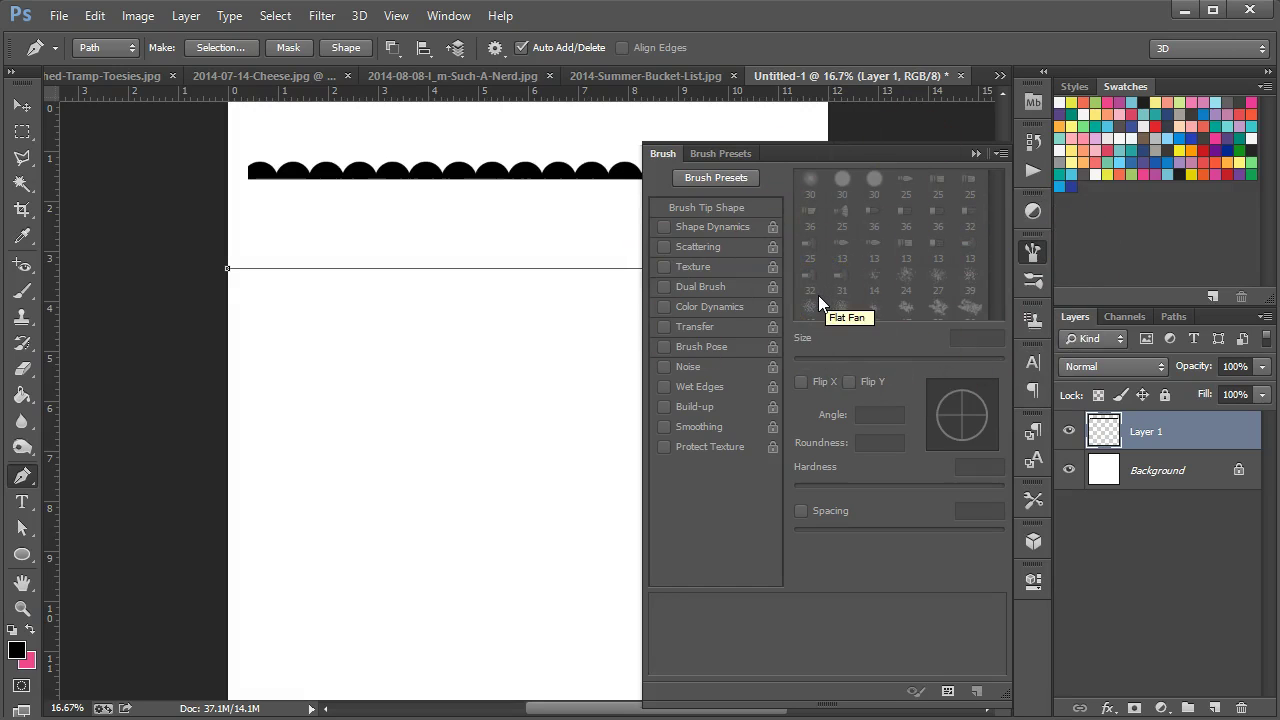
left_click(22, 291)
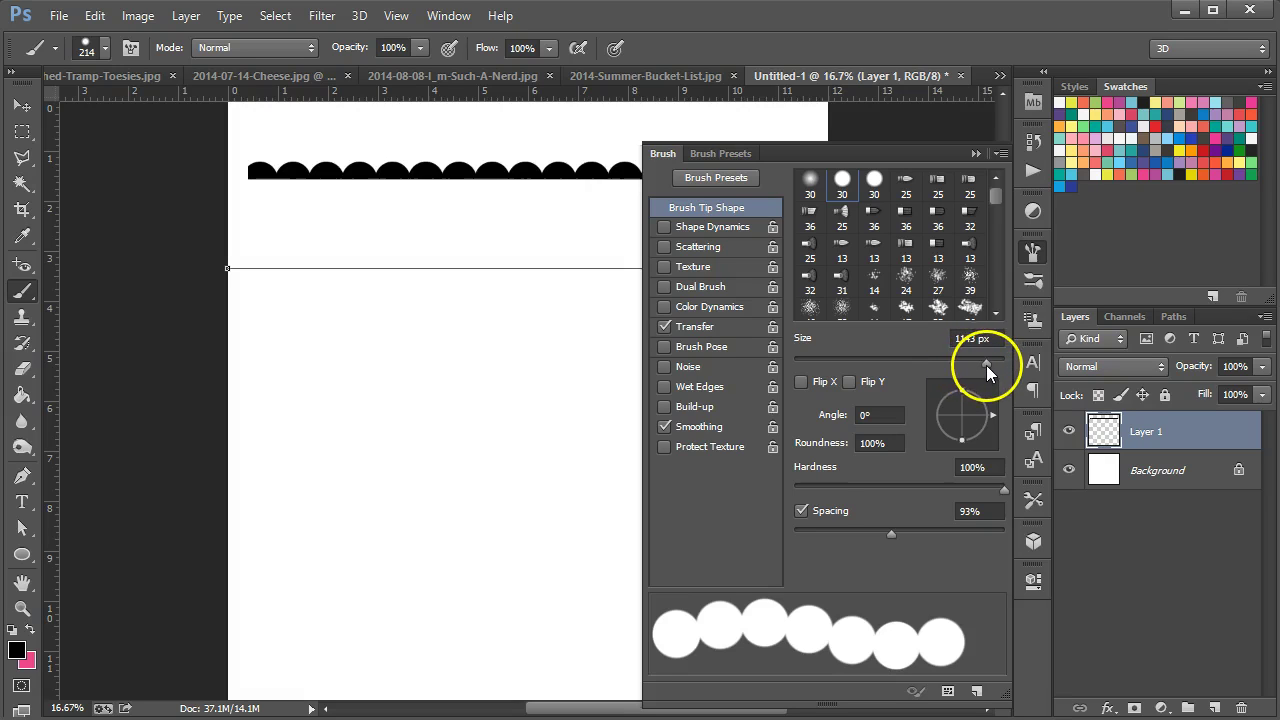
left_click(1214, 710)
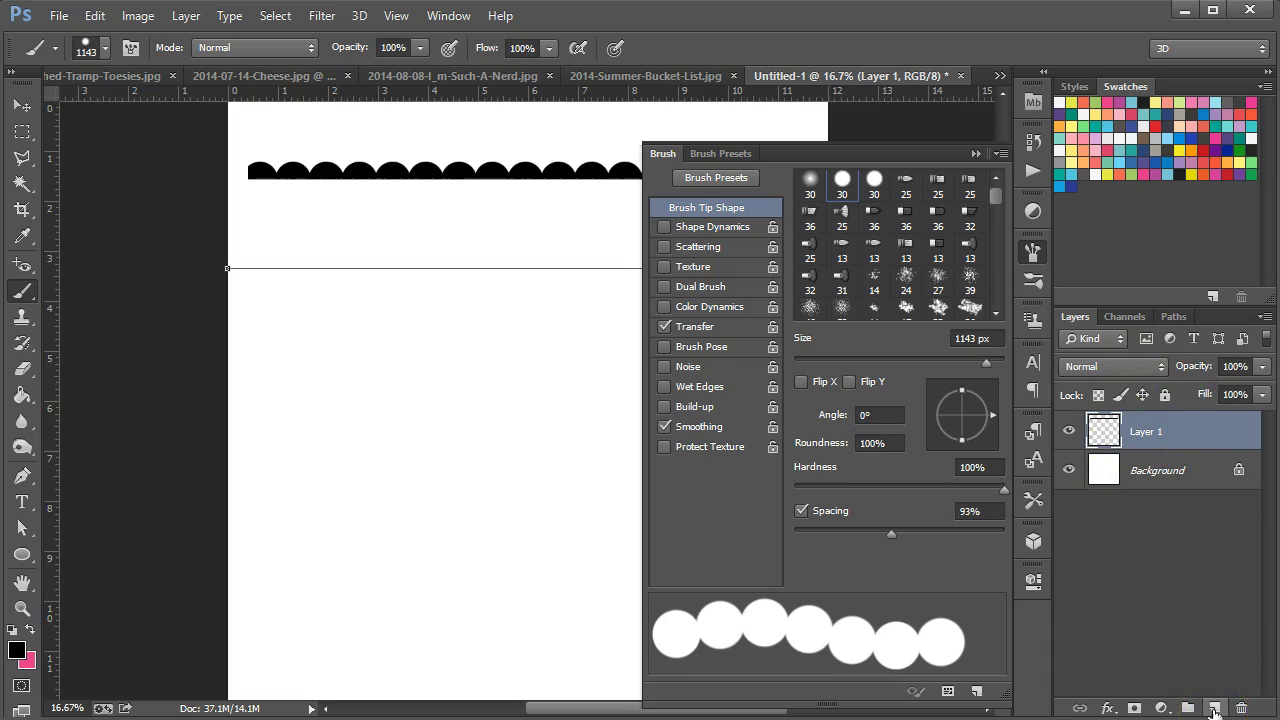
- On new Layer 2, stroke the wide path into large black circles spanning the page
left_click(1214, 710)
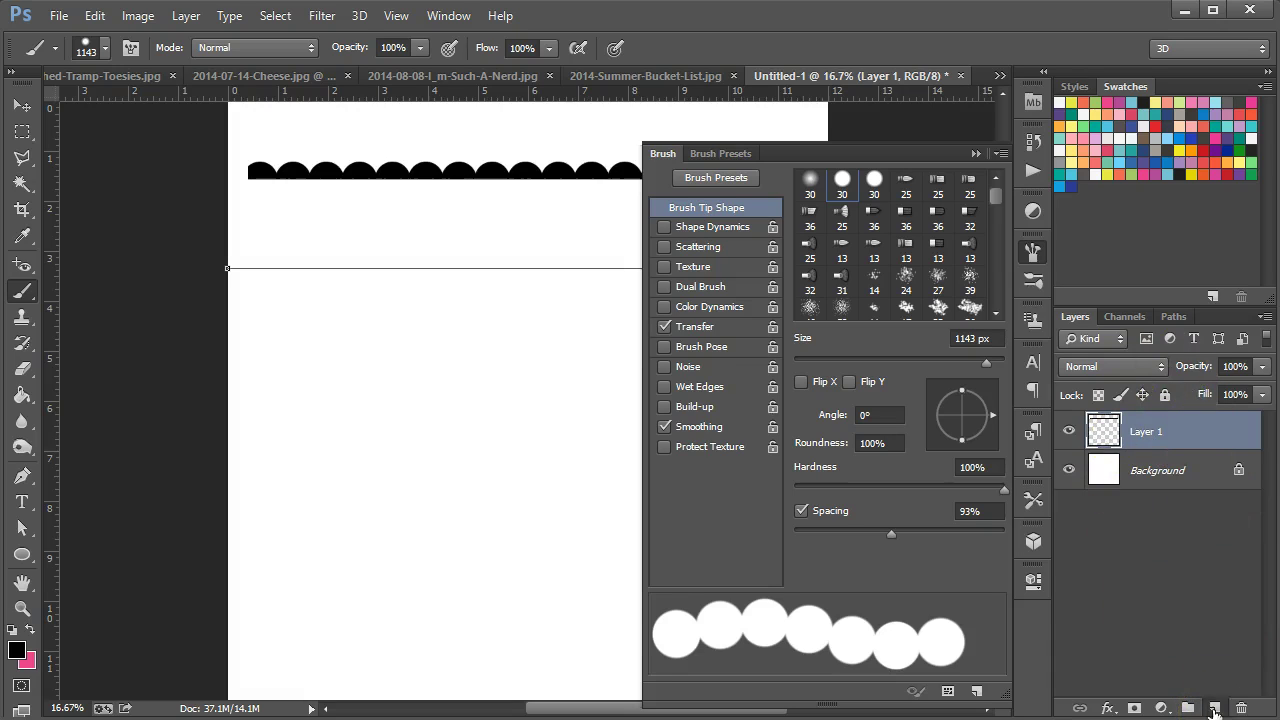
left_click(1173, 316)
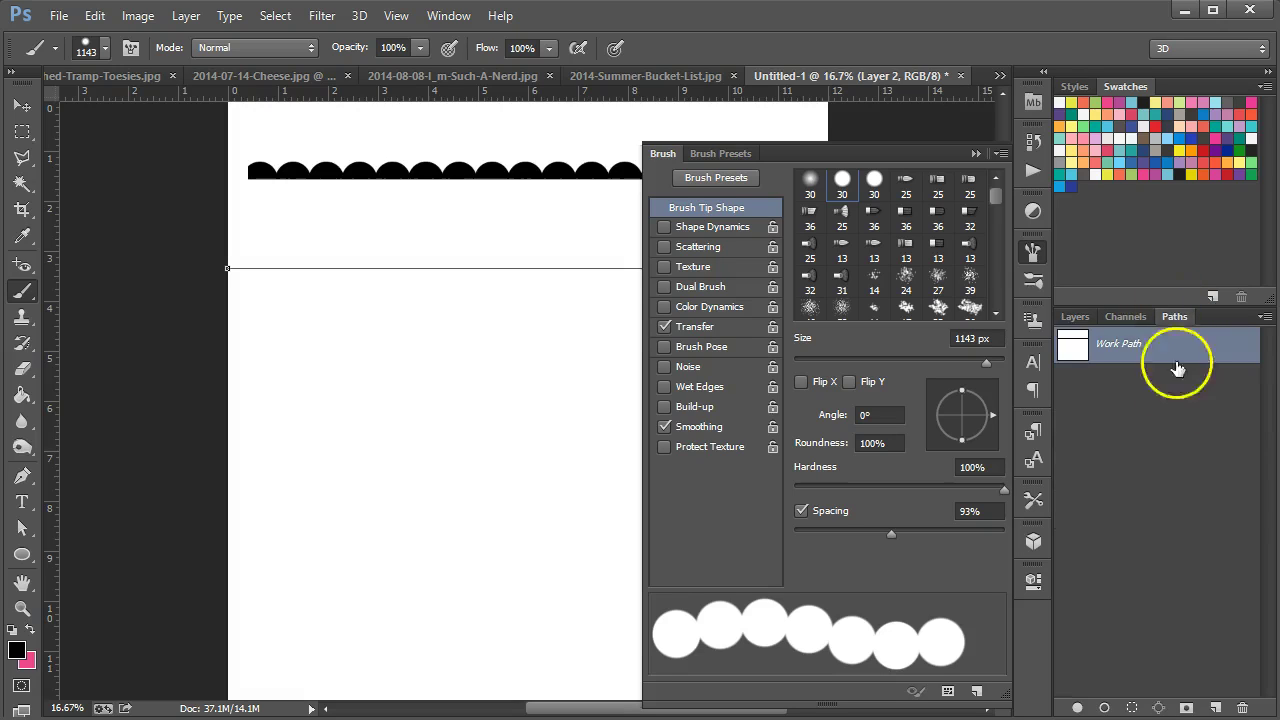
left_click(1105, 708)
left_click(975, 154)
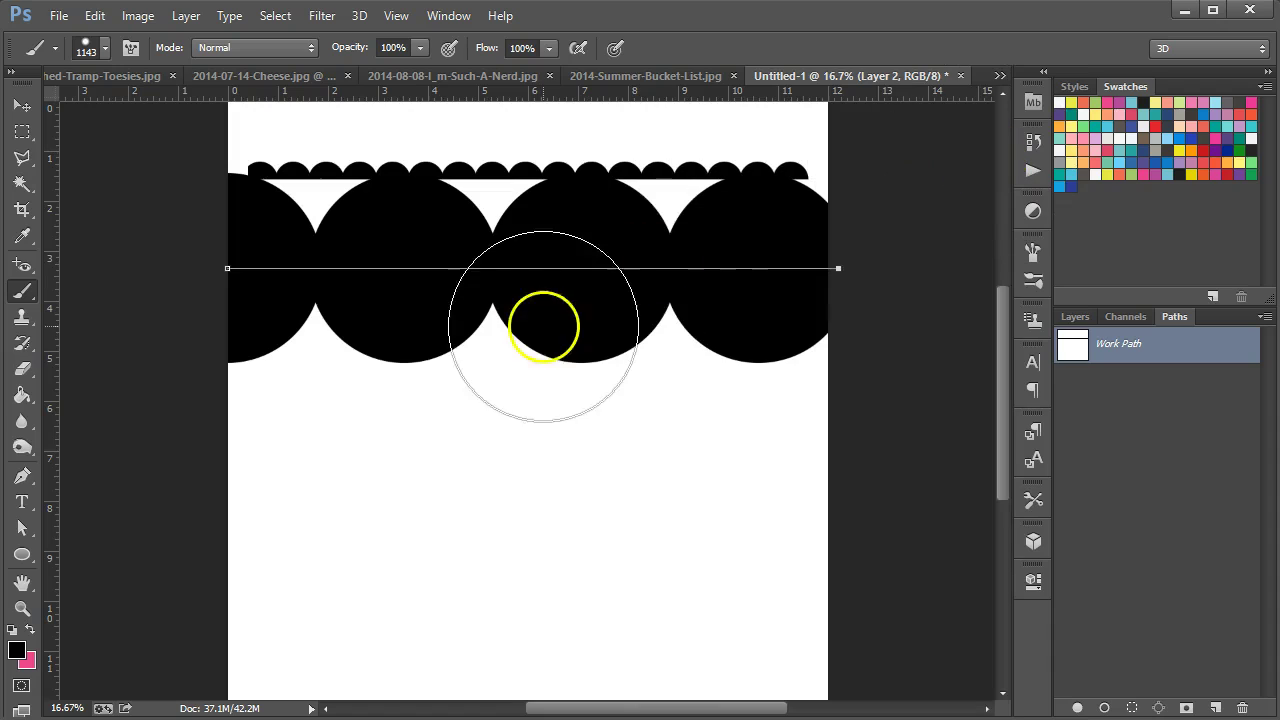
left_click(22, 104)
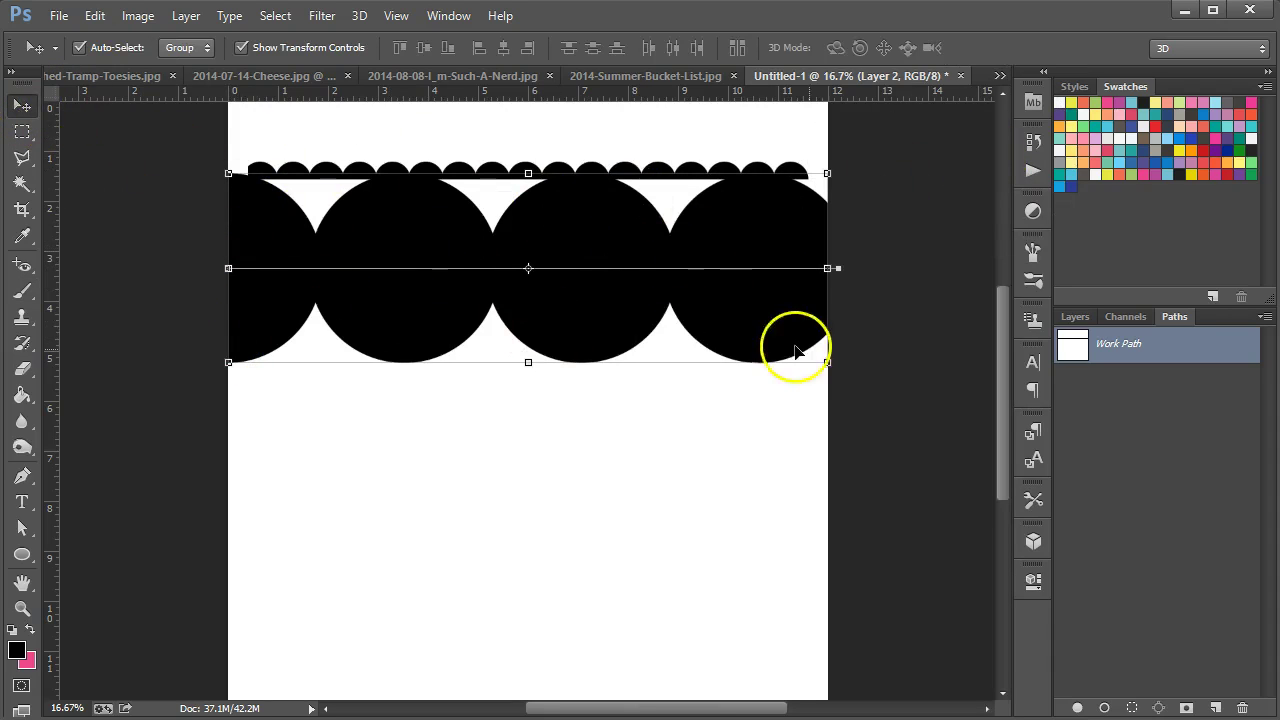
left_click(1153, 421)
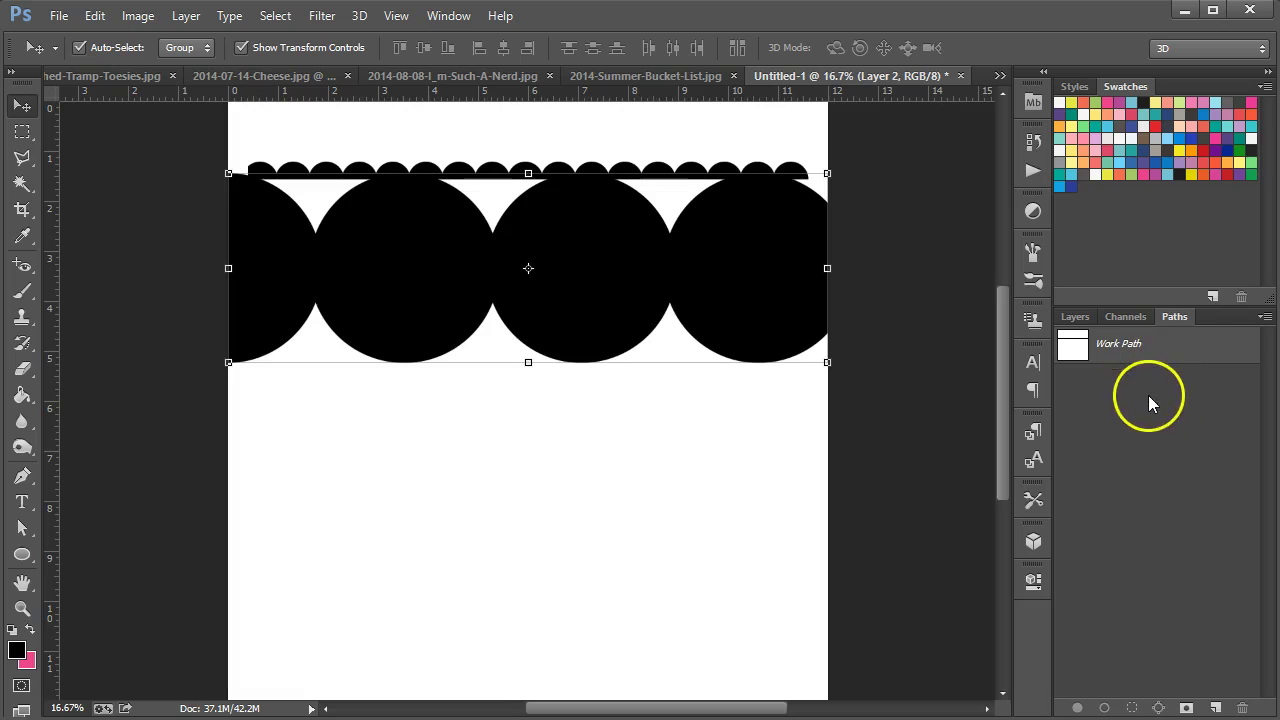
left_click(1074, 316)
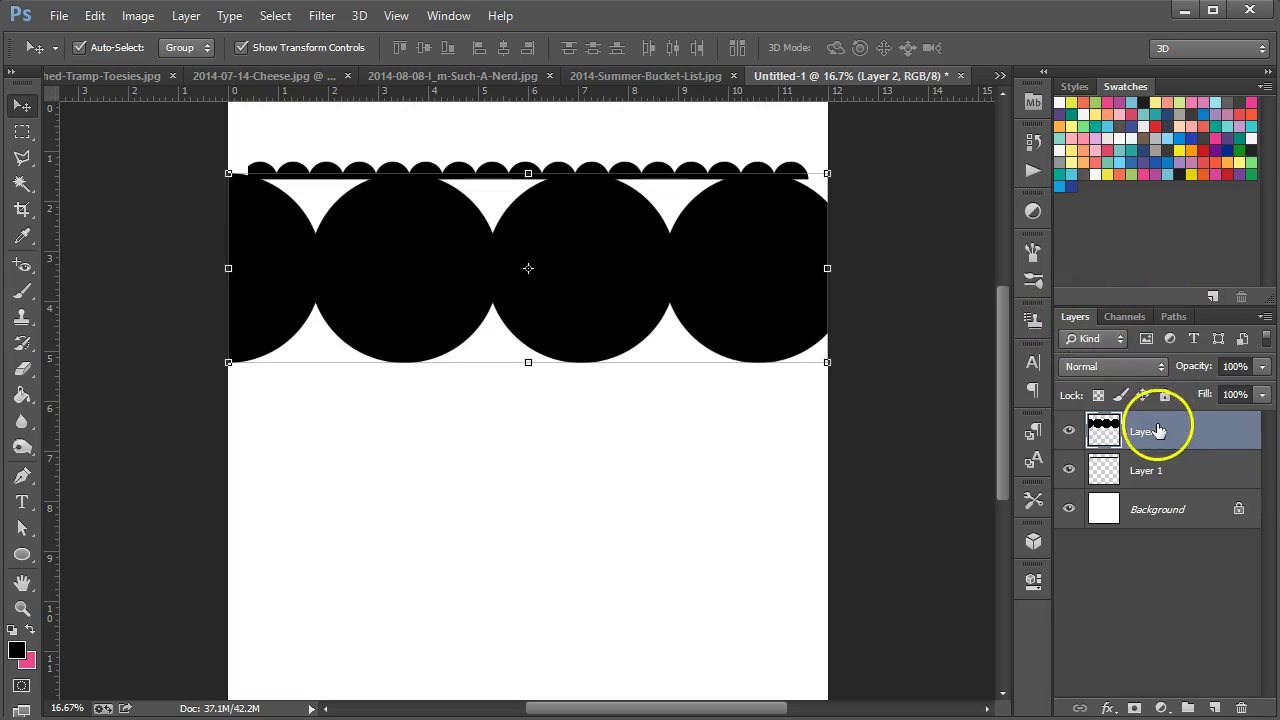
left_click(23, 132)
- Delete the lower halves of the Layer 2 circles, lower that band, and raise the Layer 1 strip slightly
left_click_drag(214, 273, 891, 409)
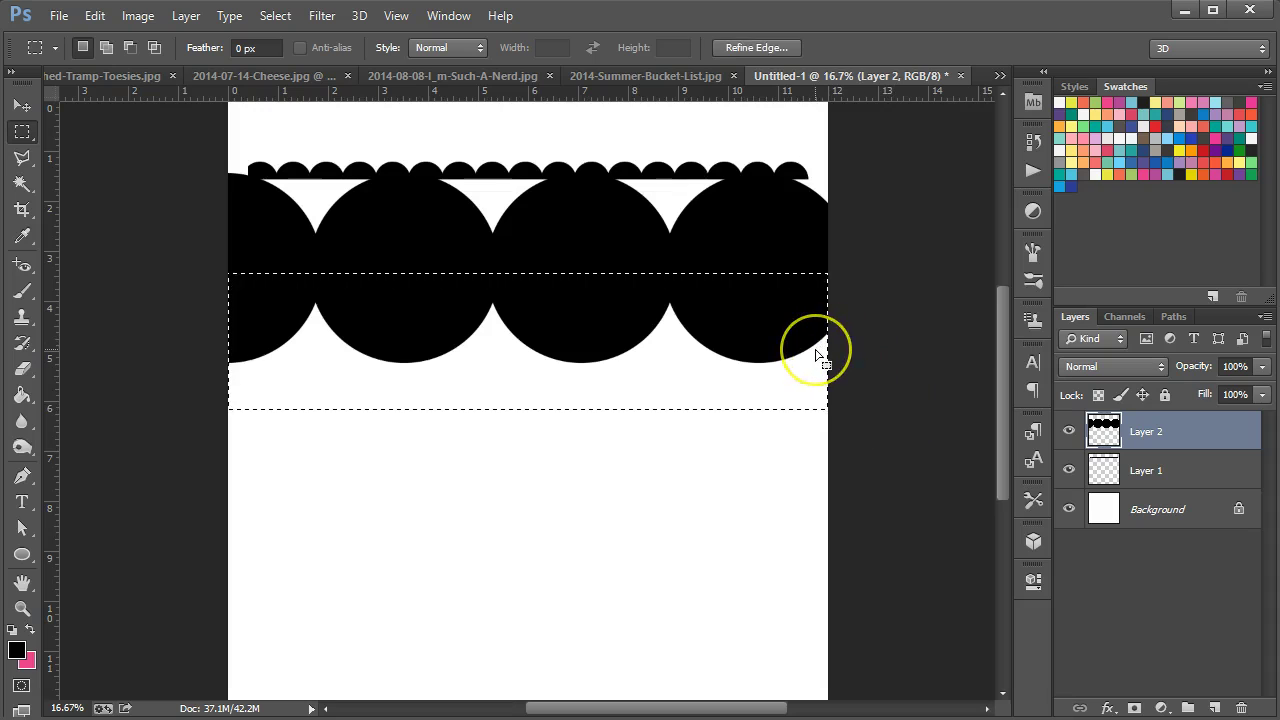
key("Delete")
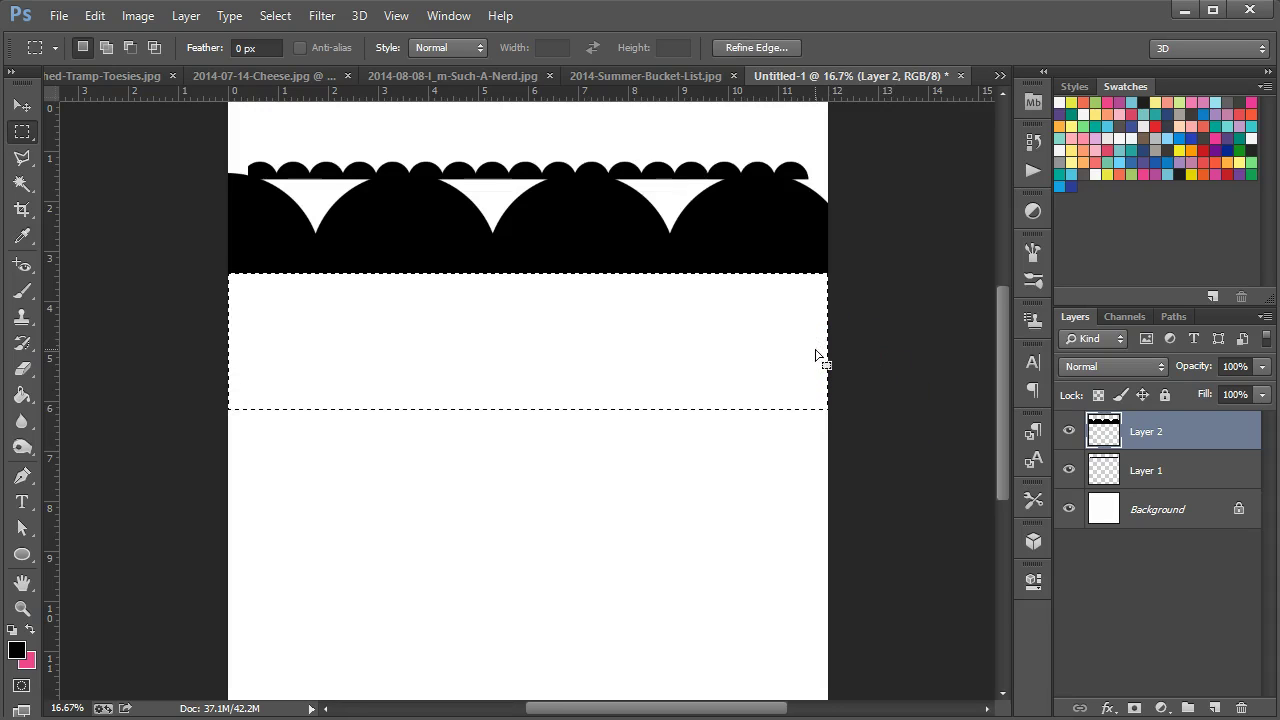
left_click(22, 104)
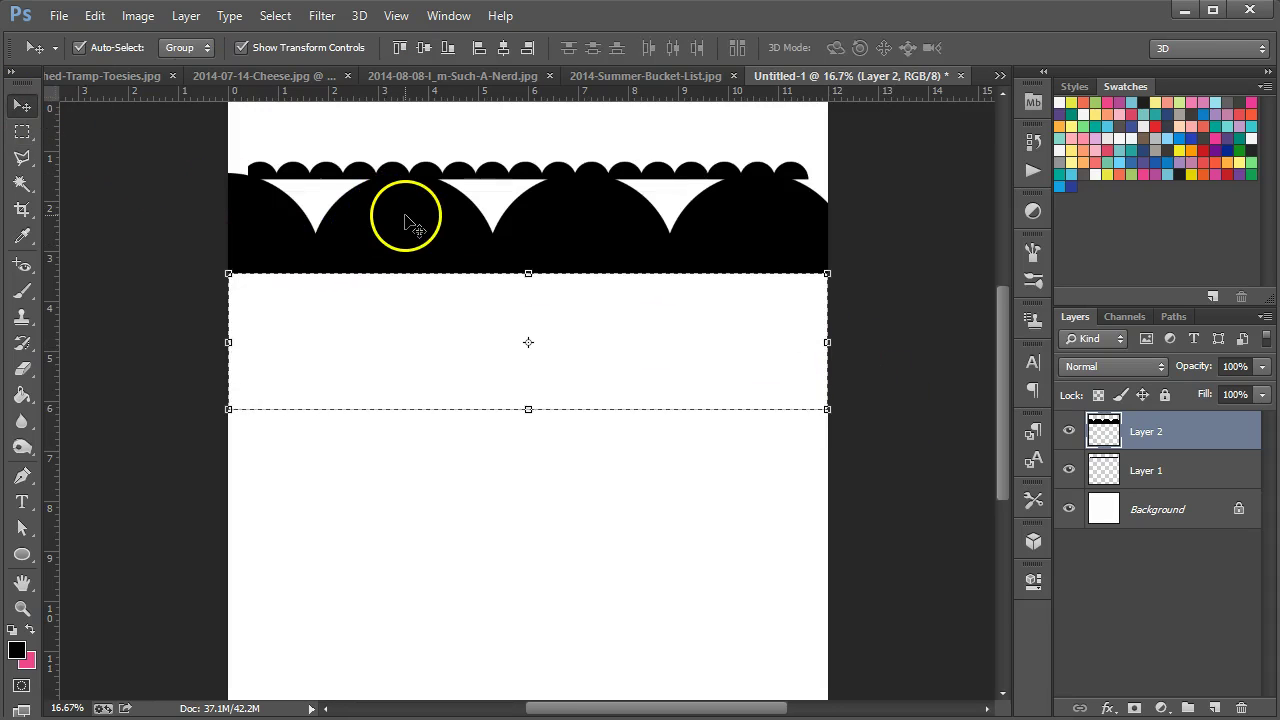
left_click_drag(406, 217, 419, 282)
mouse_move(425, 178)
left_mouse_down()
mouse_move(410, 162)
mouse_move(423, 170)
left_mouse_up()
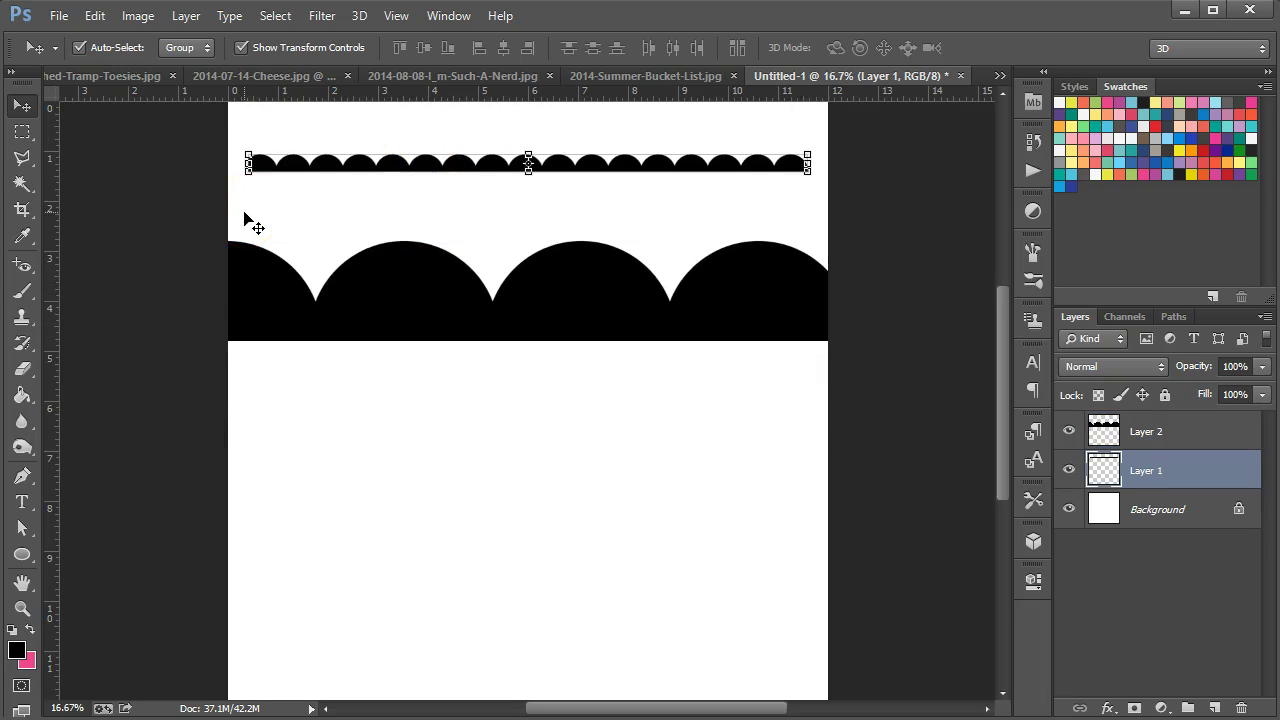